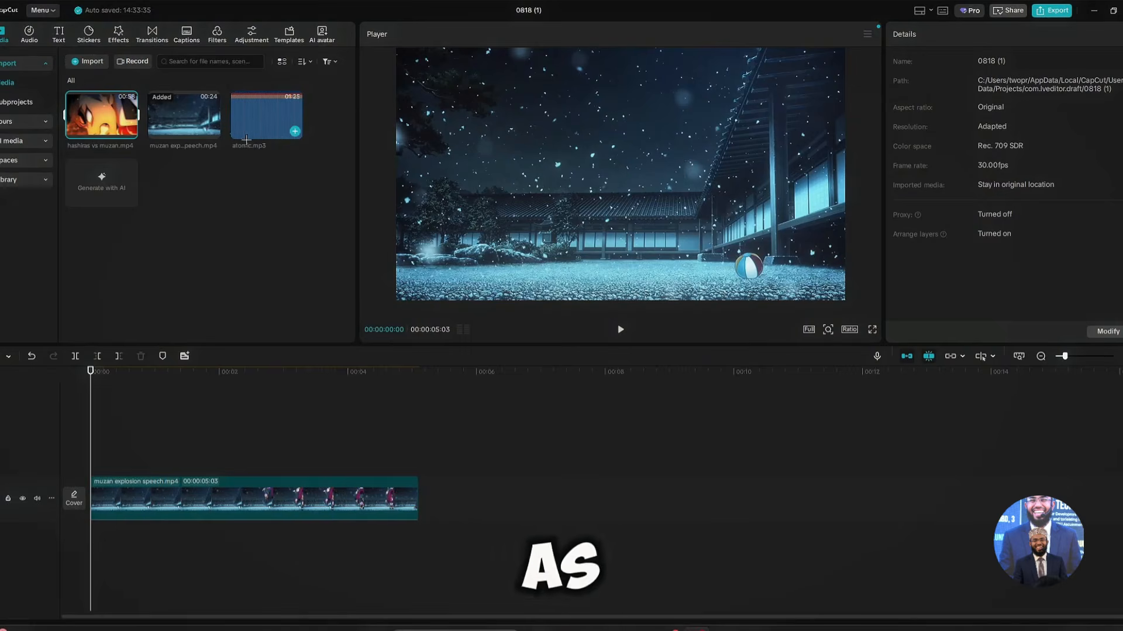
Step: Add atomic.mp3 below the video clip and a default text clip above it, both starting at the beginning of the timeline
left_click_drag(296, 130, 94, 549)
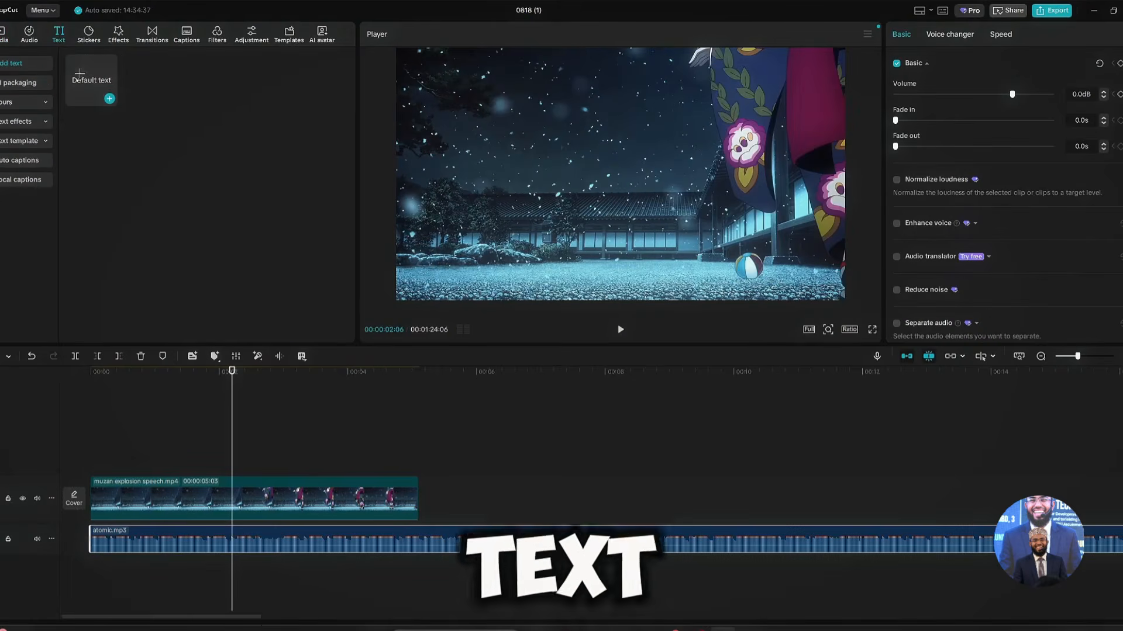
left_click_drag(105, 103, 105, 465)
left_click(129, 407)
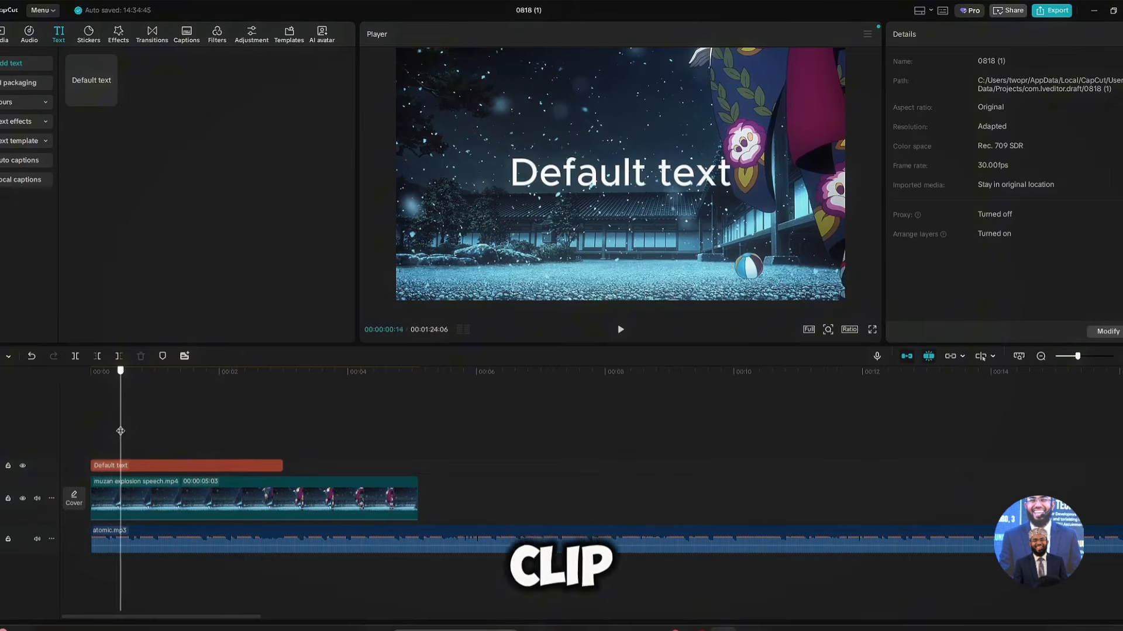
left_click(220, 440)
left_click(157, 440)
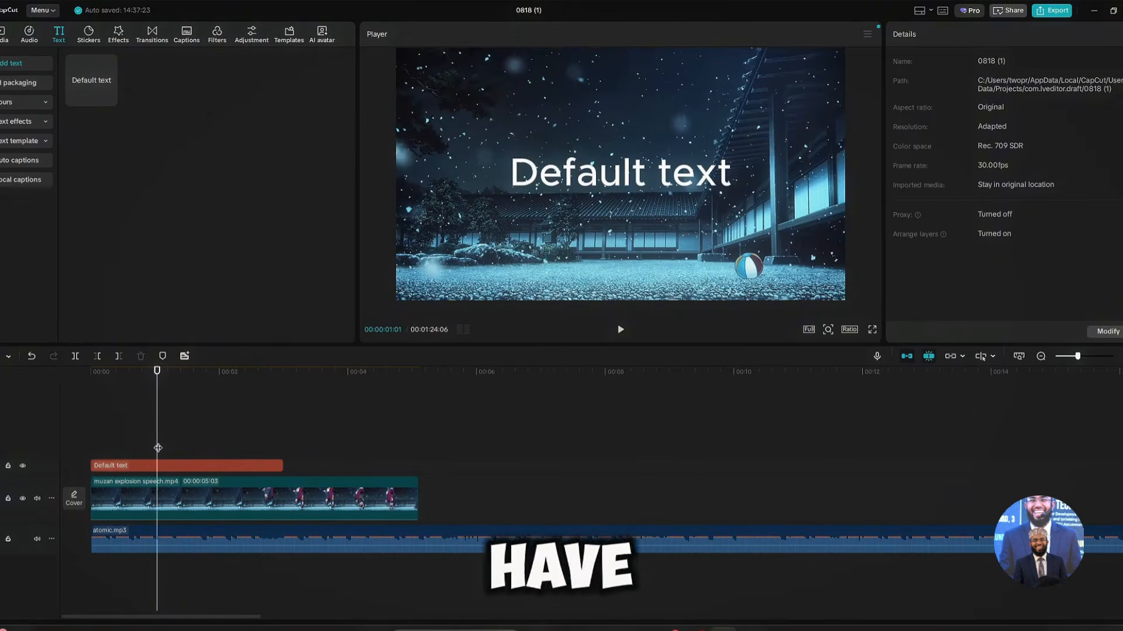
Step: Replace the default text with "The Hashiras" and return the playhead to the start
left_click(201, 468)
left_click_drag(949, 94, 887, 90)
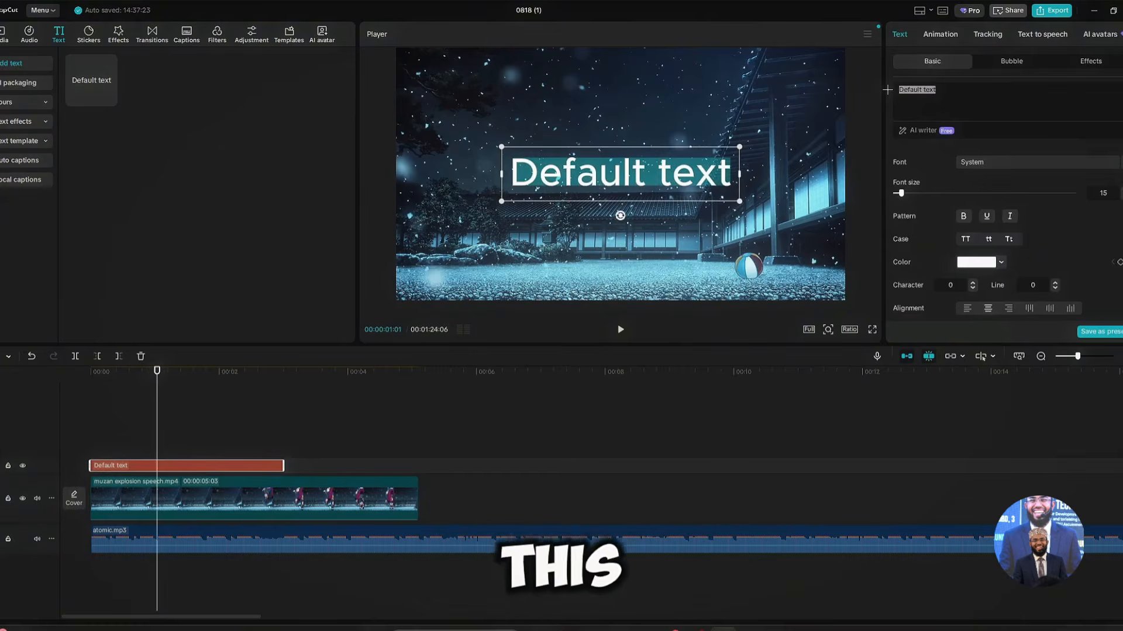
type("The Hashiras")
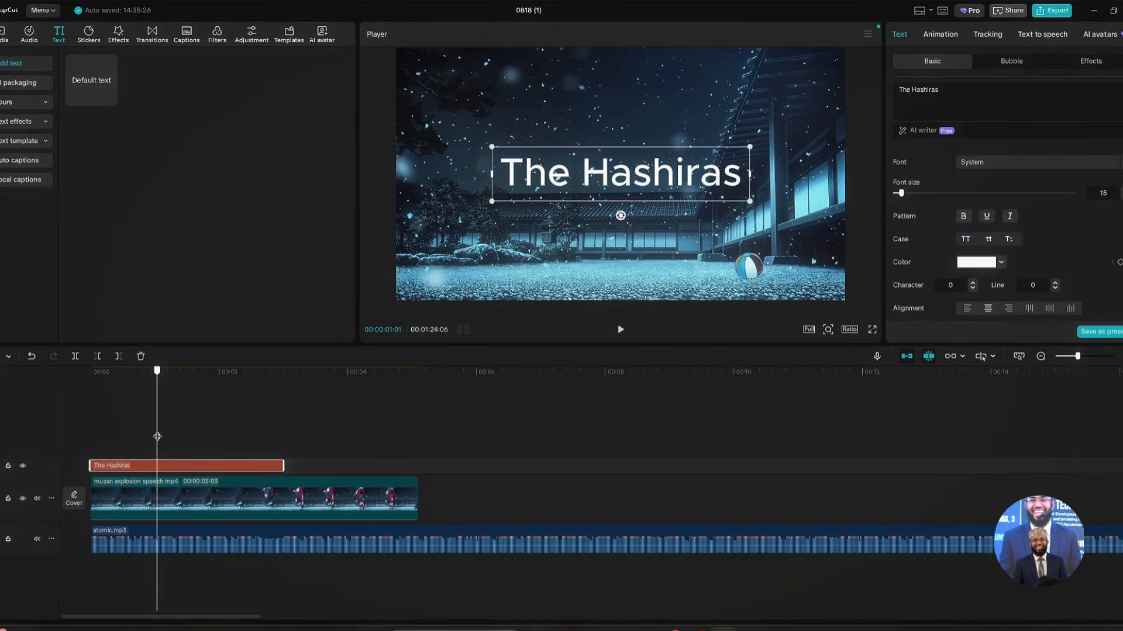
left_click_drag(157, 437, 91, 457)
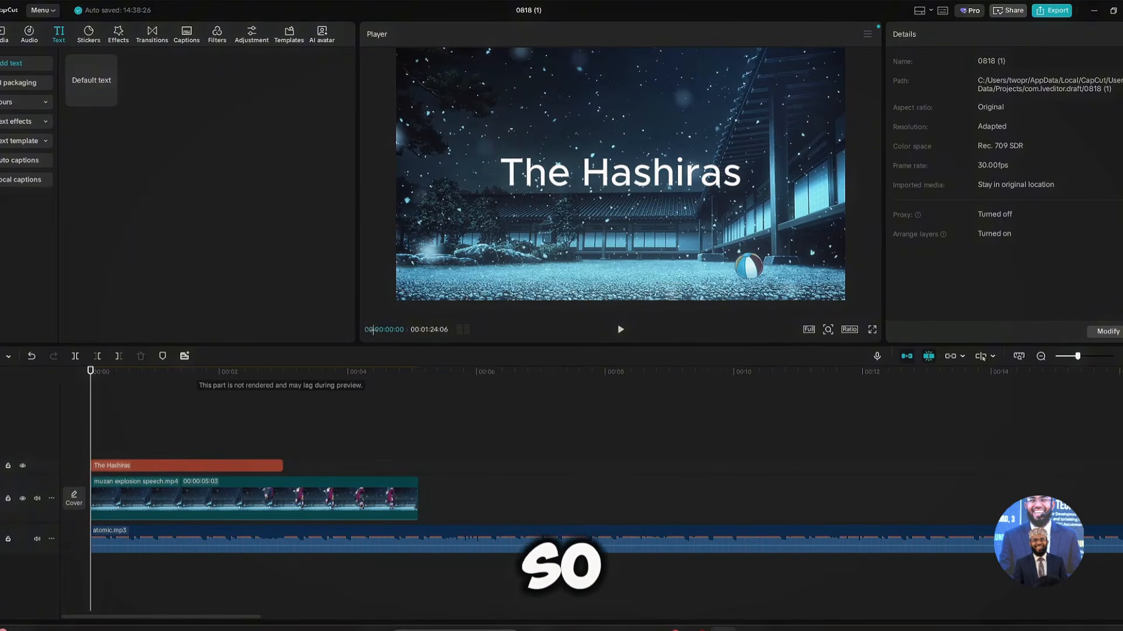
Step: Change the font of The Hashiras title to ZY Resolve
left_click(245, 463)
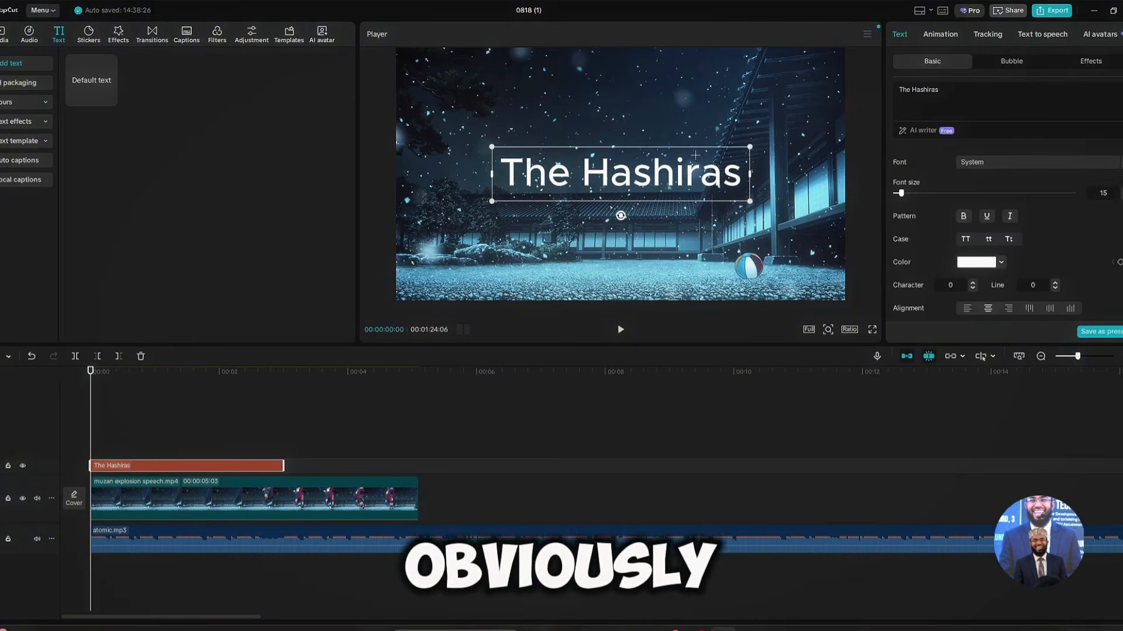
left_click_drag(938, 89, 914, 88)
key("ctrl+a")
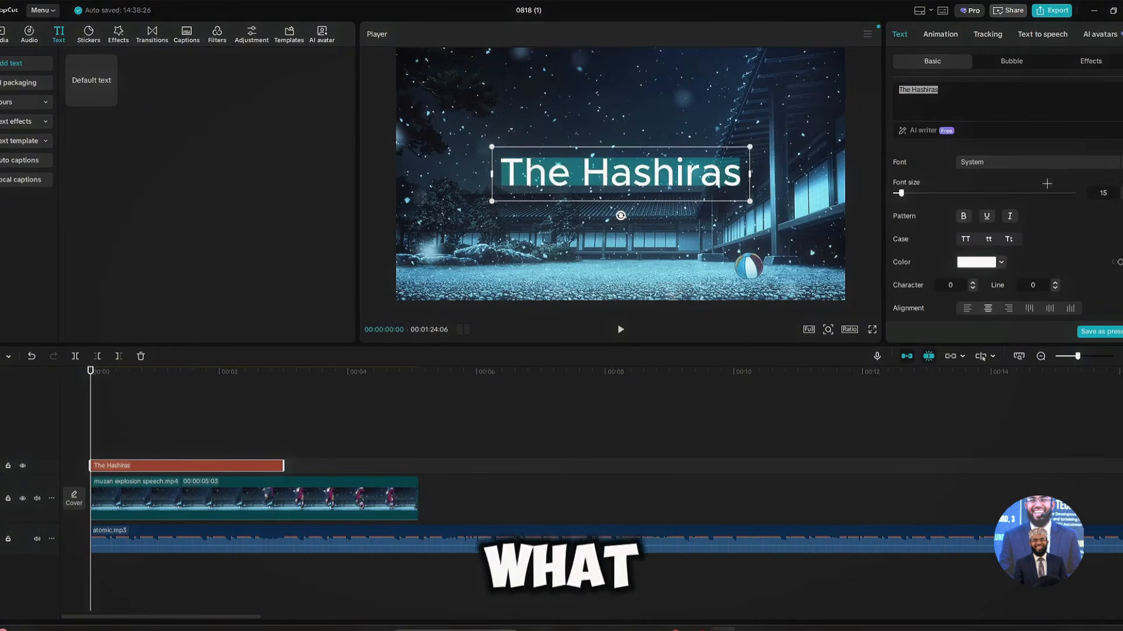
left_click(993, 161)
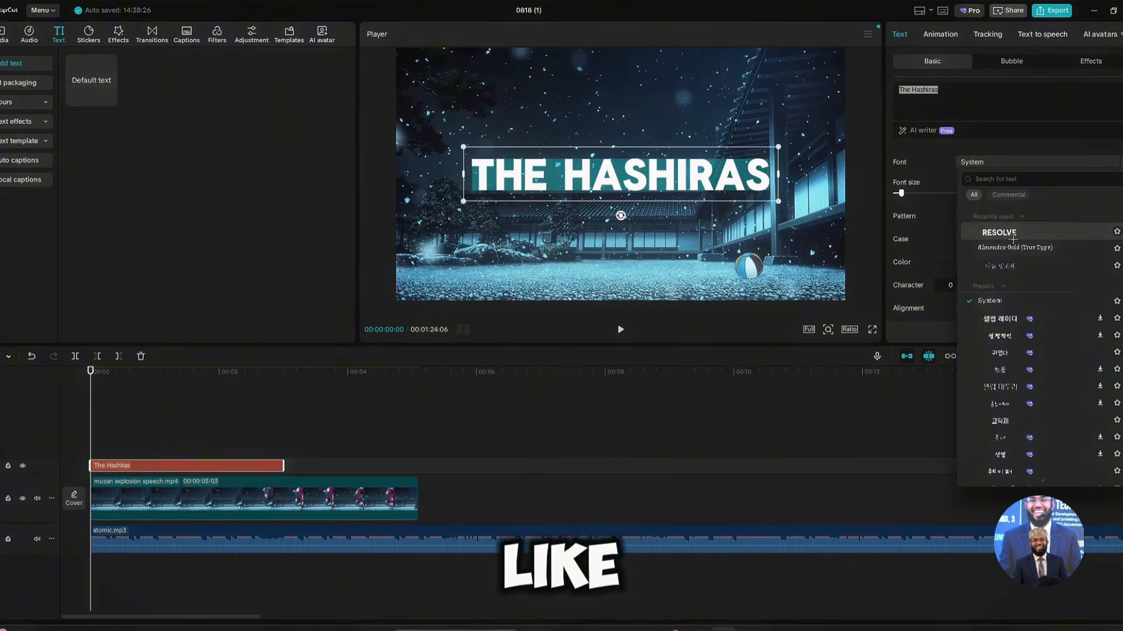
left_click(1007, 233)
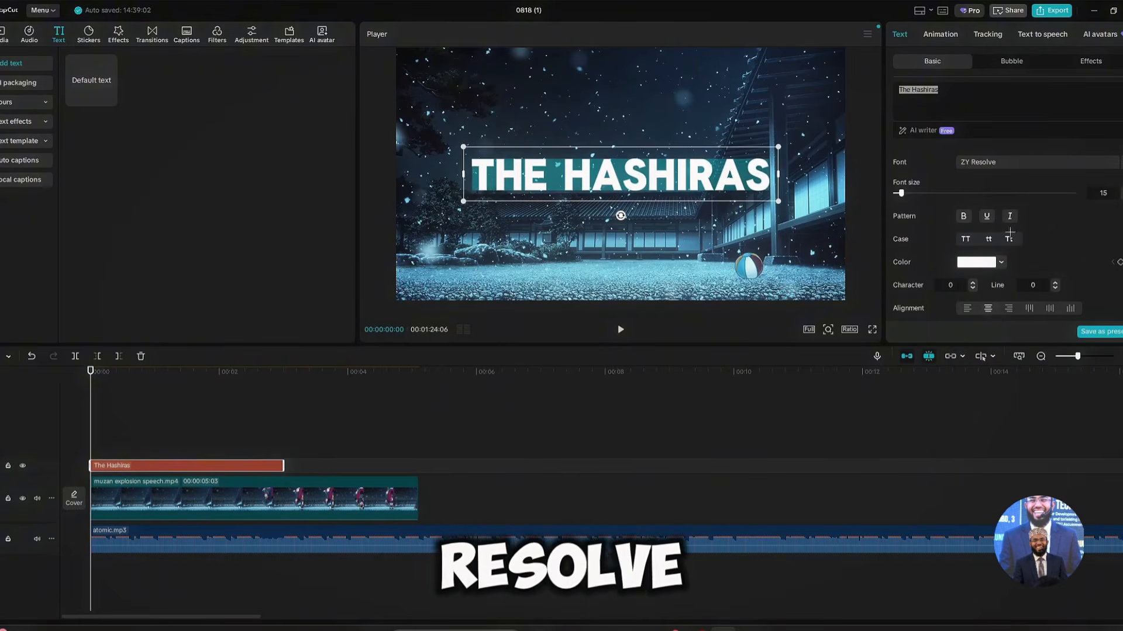
Step: Set the title's character spacing to 6, then scale the title down and move it up slightly in the frame
left_click(972, 282)
left_click(973, 281)
left_click(972, 282)
left_click(972, 281)
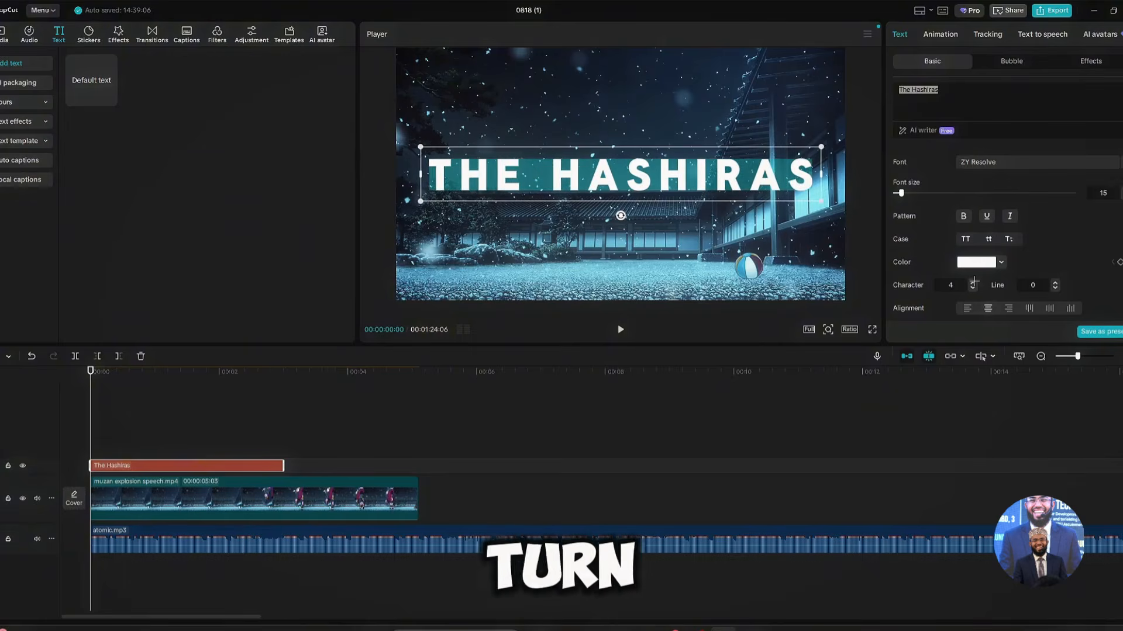
left_click(973, 282)
left_click(972, 282)
left_click_drag(841, 201, 765, 194)
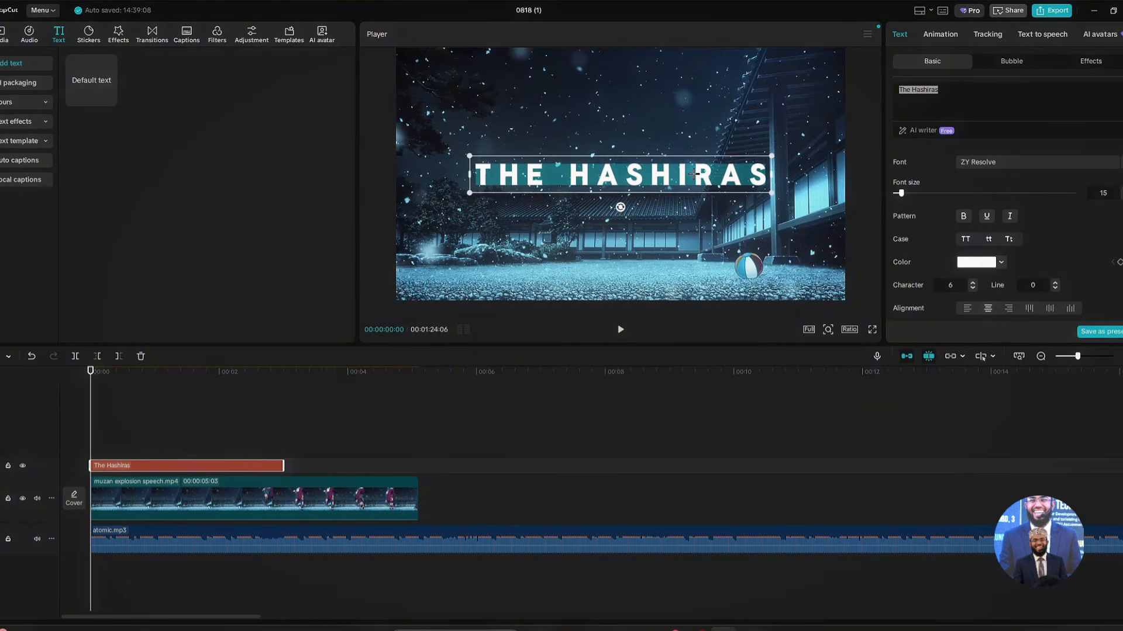
left_click_drag(690, 173, 688, 143)
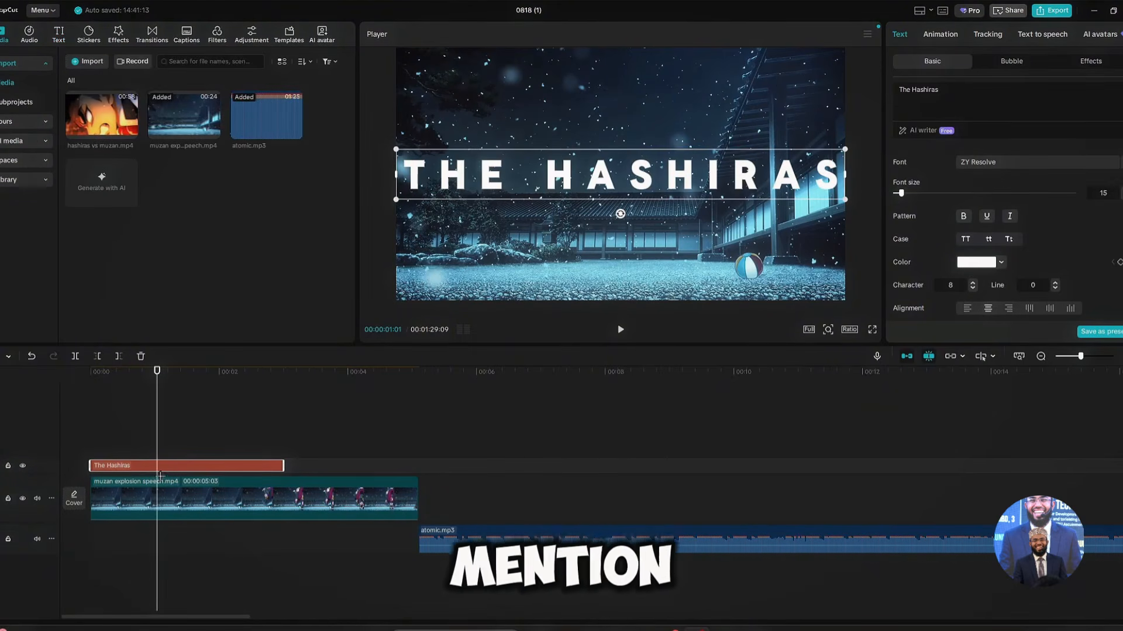
Step: Move the muzan explosion speech.mp4 clip from the main track up to an overlay layer directly below the title
left_click_drag(161, 502, 206, 455)
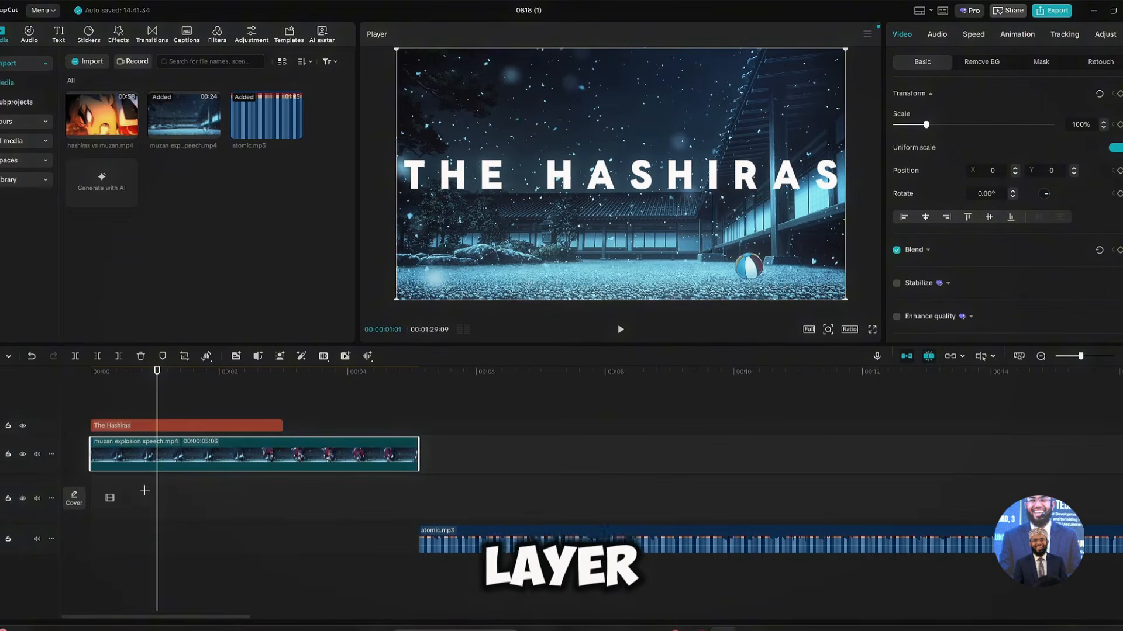
left_click_drag(157, 494, 103, 501)
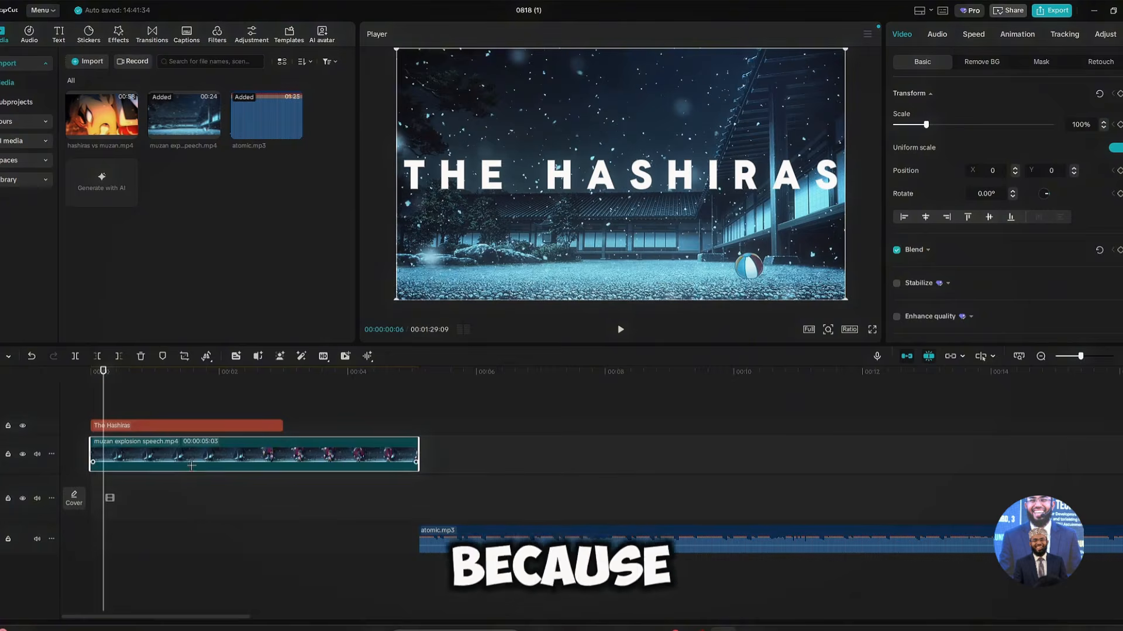
mouse_move(192, 459)
left_mouse_down()
mouse_move(418, 486)
mouse_move(270, 506)
mouse_move(193, 459)
left_mouse_up()
left_click(304, 428)
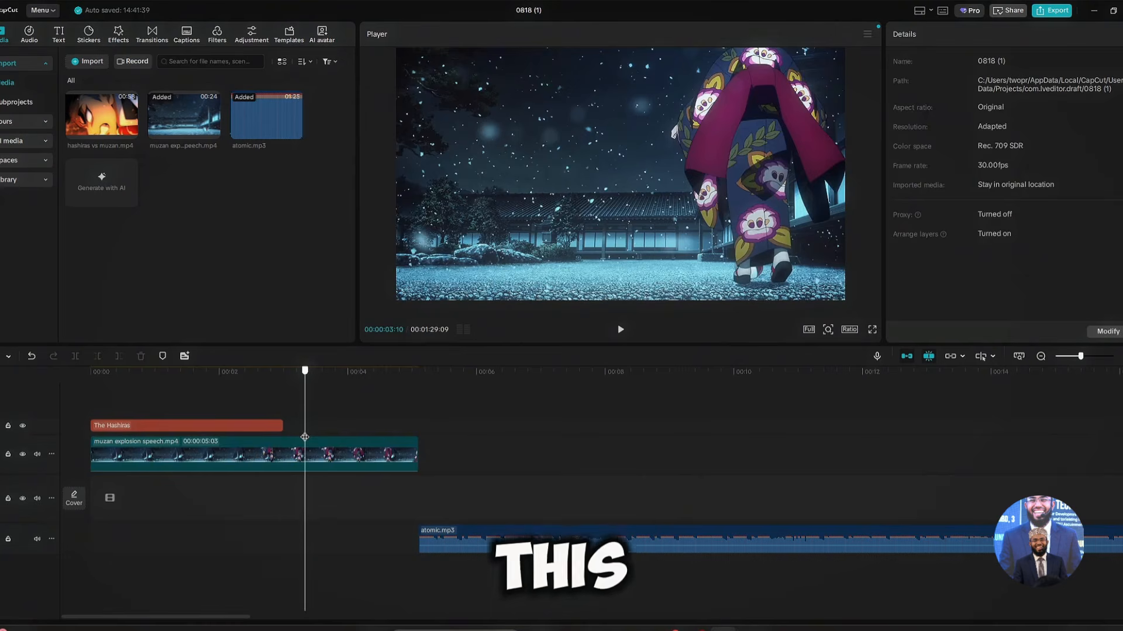
left_click_drag(304, 438, 344, 513)
left_click(303, 456)
key("ctrl+b")
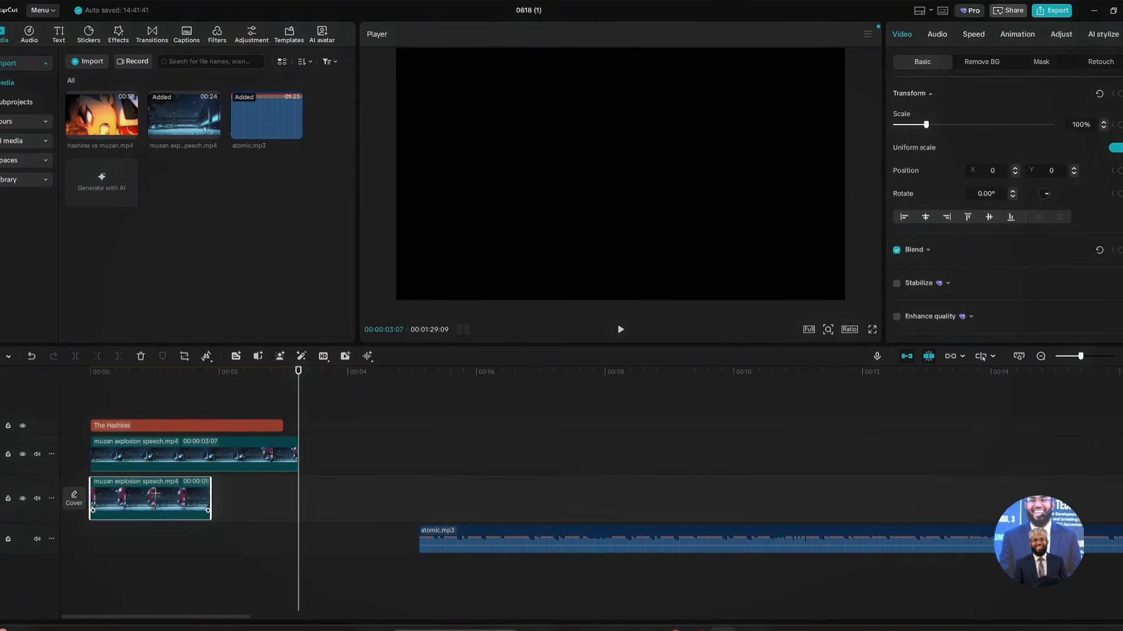
mouse_move(156, 493)
left_mouse_down()
mouse_move(186, 498)
mouse_move(157, 496)
left_mouse_up()
left_click_drag(299, 425, 267, 457)
left_click(239, 464)
key("ctrl+b")
key("ctrl+z")
key("ctrl+z")
key("ctrl+z")
key("ctrl+z")
key("ctrl+z")
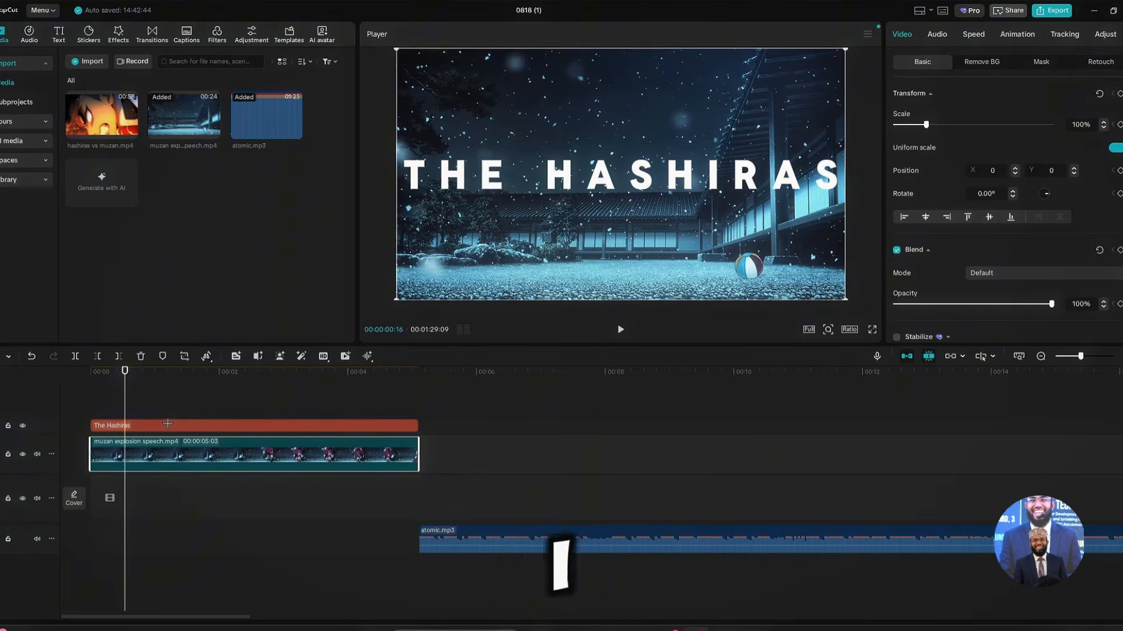
Step: Move the title layer beneath the muzan explosion speech.mp4 clip and set the clip's blend mode to Multiply
left_click(150, 426)
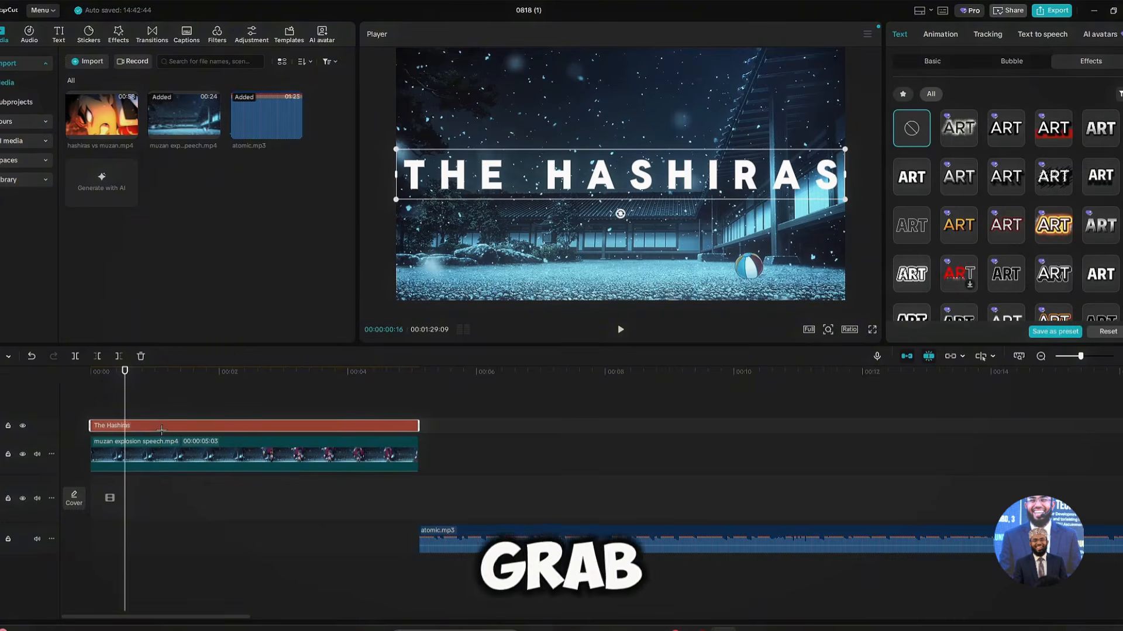
left_click_drag(161, 431, 153, 469)
left_click(160, 435)
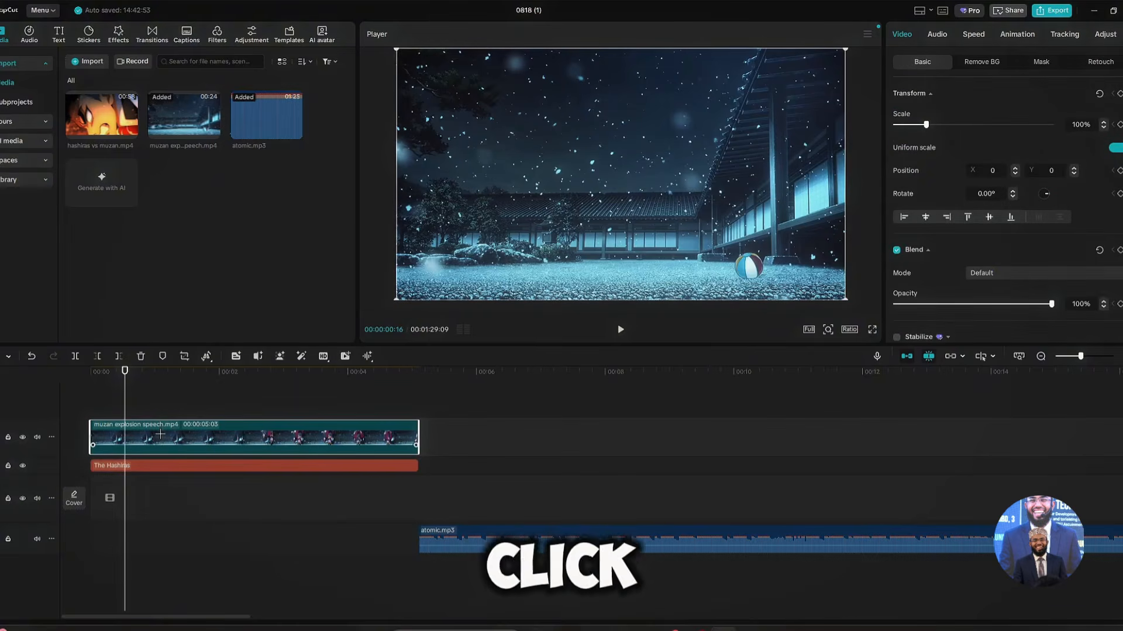
left_click(1043, 272)
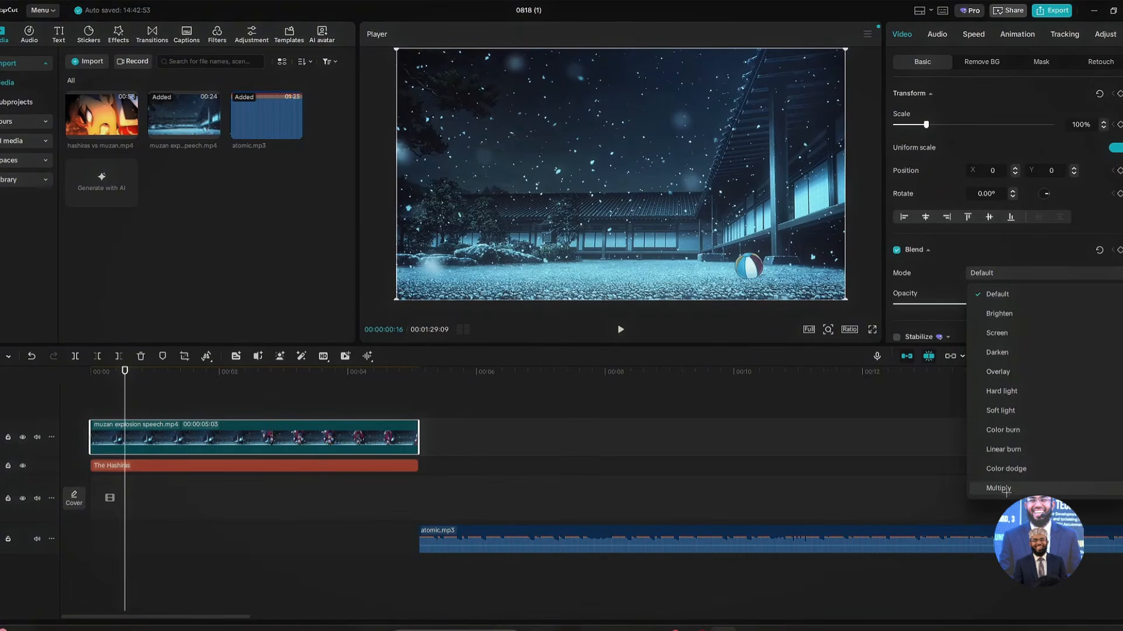
left_click(1008, 486)
Step: Try art text effects on The Hashiras title and apply a white-to-grey gradient one
left_click(216, 466)
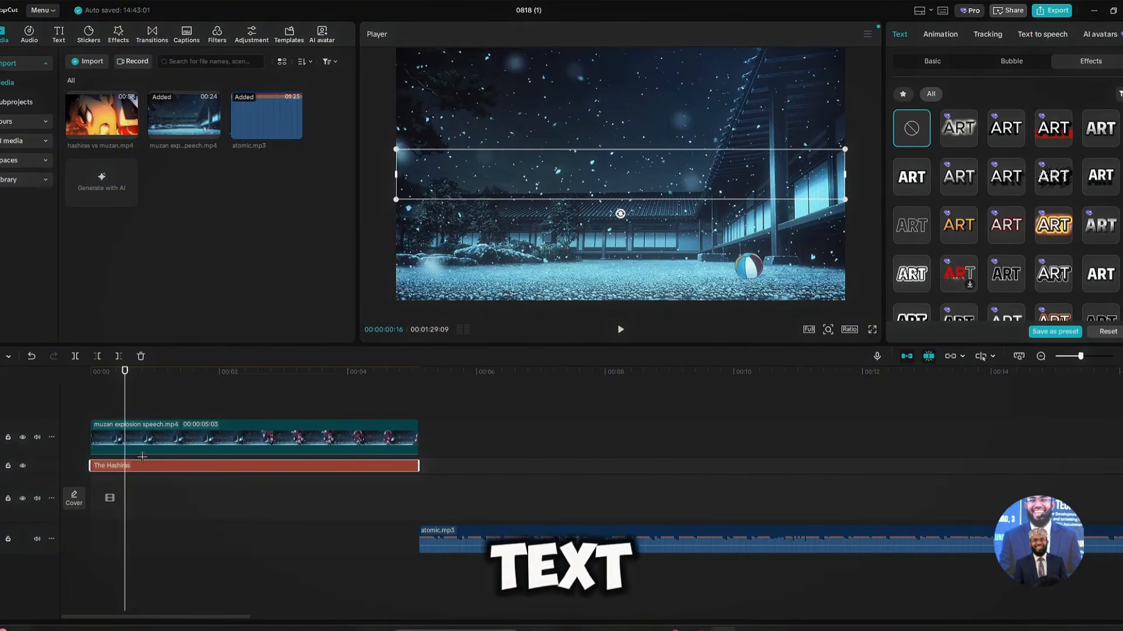
left_click(936, 64)
left_click(1068, 64)
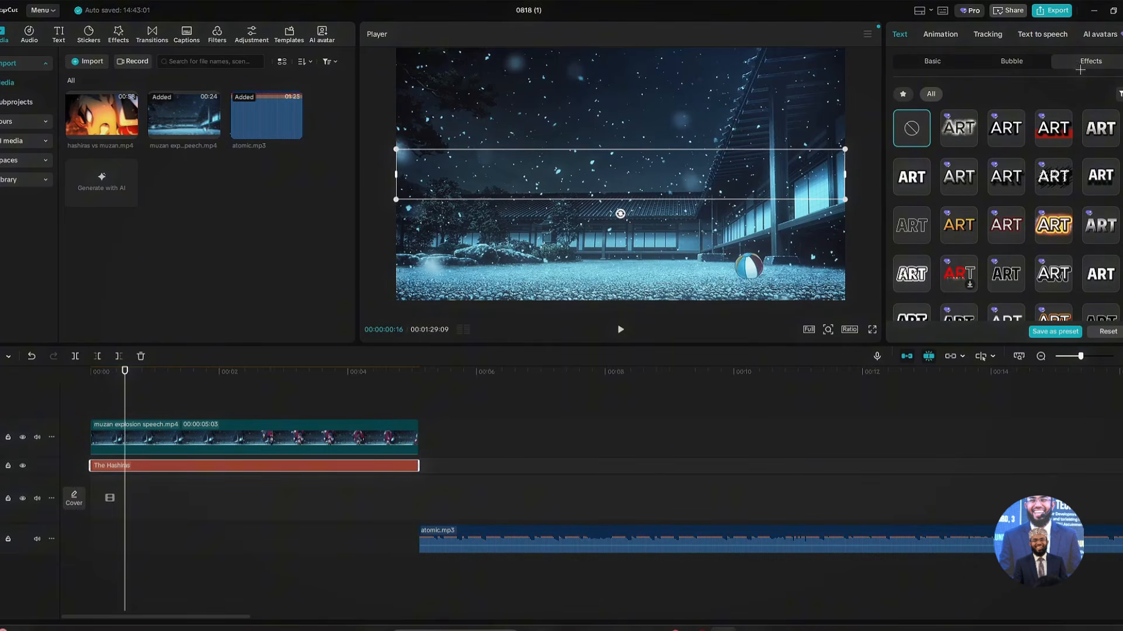
left_click(959, 176)
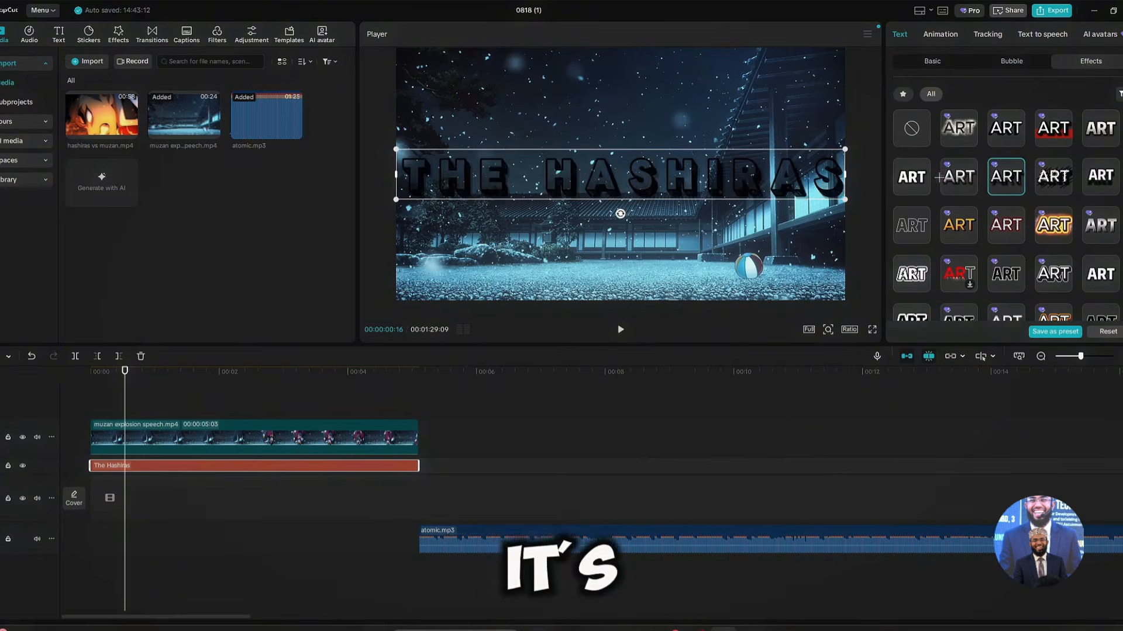
left_click(1101, 128)
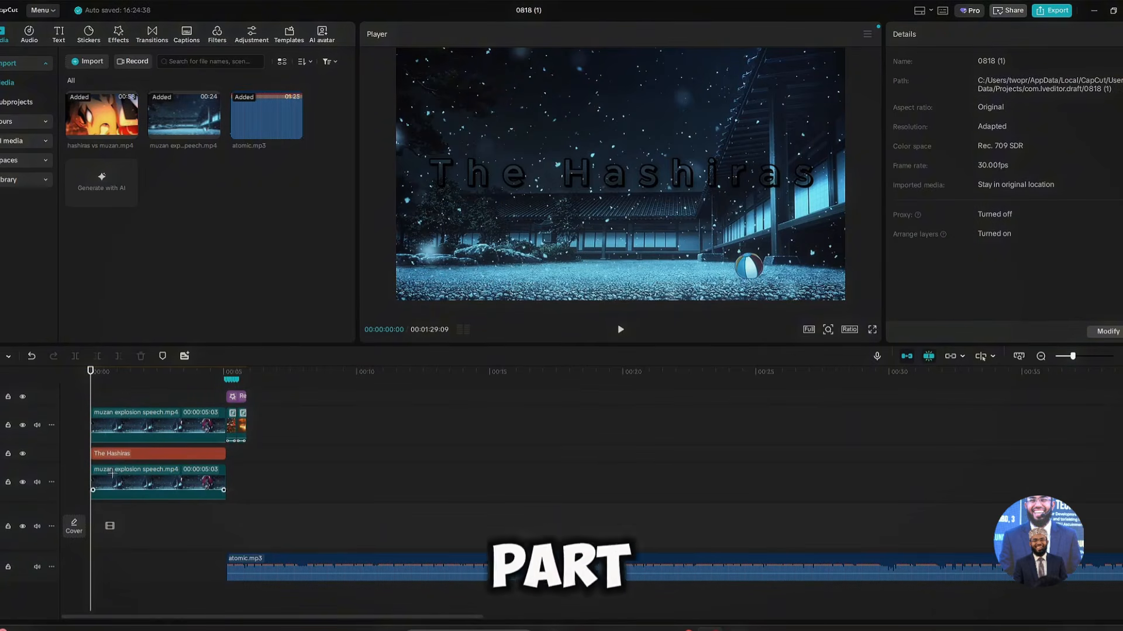
Step: Convert The Hashiras title layer between the two video clips into a compound clip
left_click(113, 453)
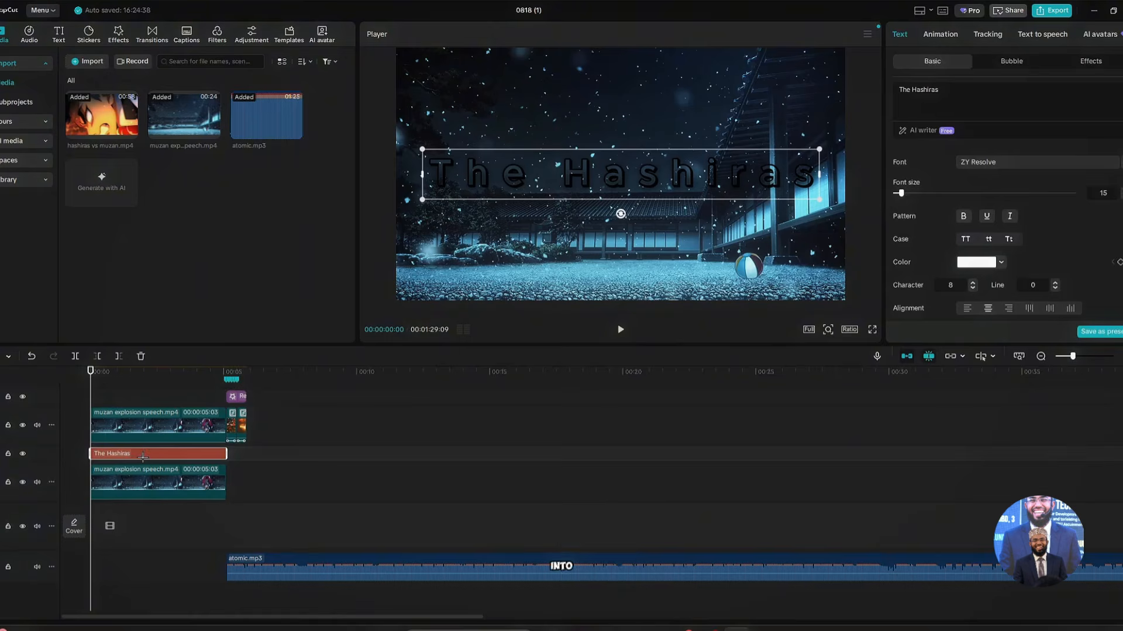
right_click(143, 457)
left_click(205, 550)
left_click_drag(95, 405, 163, 404)
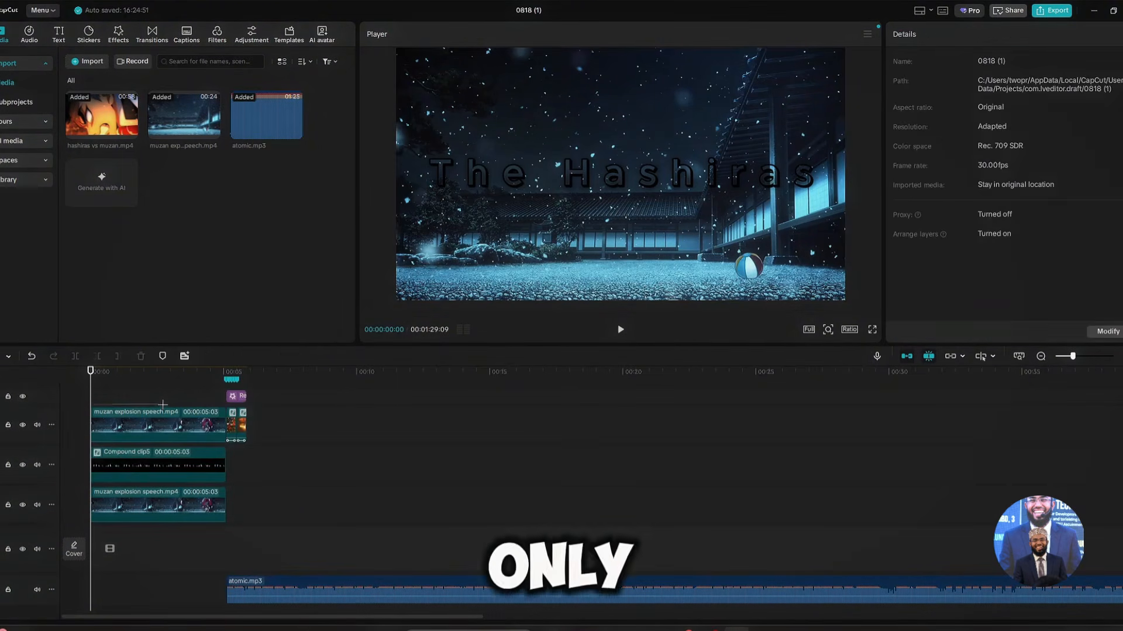
left_click_drag(91, 406, 173, 435)
left_click(133, 476)
left_click(179, 481)
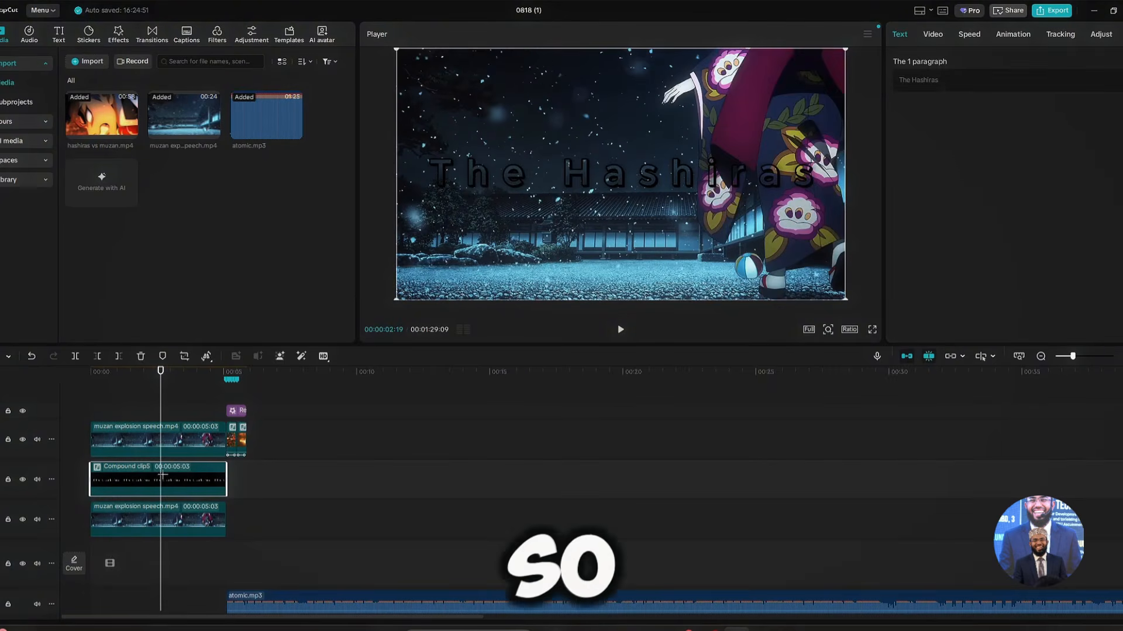
Step: Open the title's compound clip and add the Glow 2 video effect above the text, extended to the title's full length
double_click(164, 478)
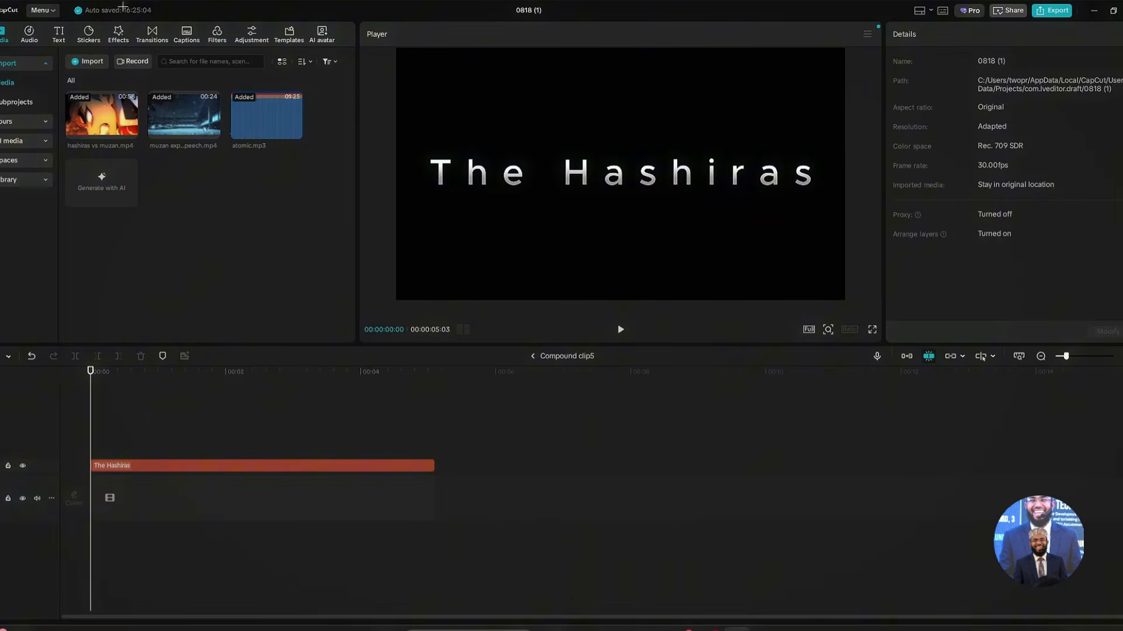
left_click(118, 33)
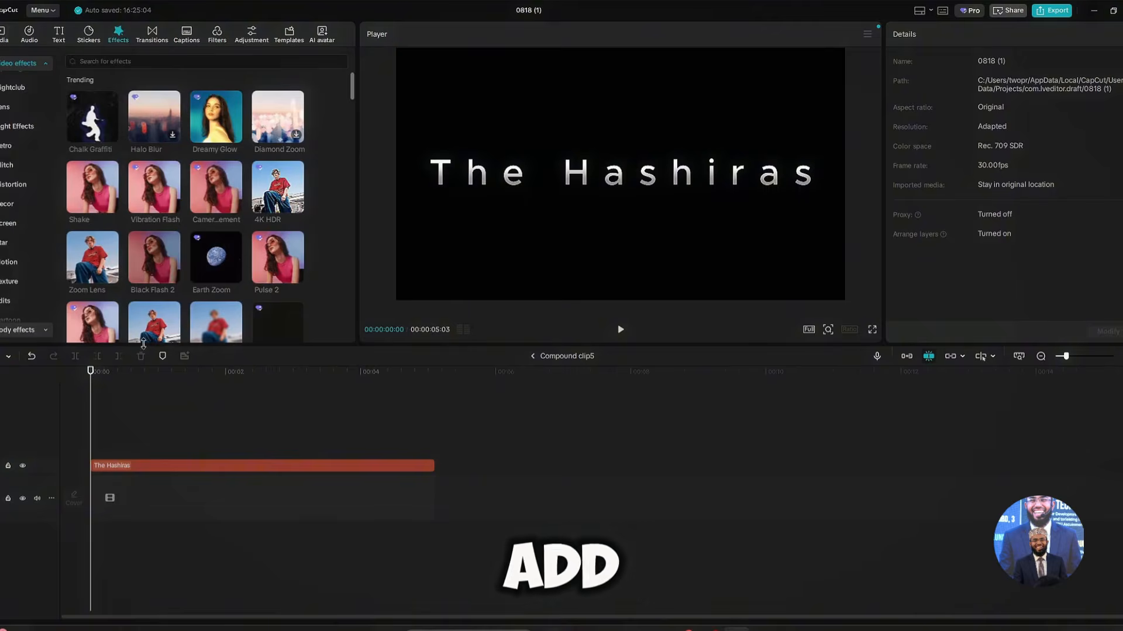
mouse_move(265, 203)
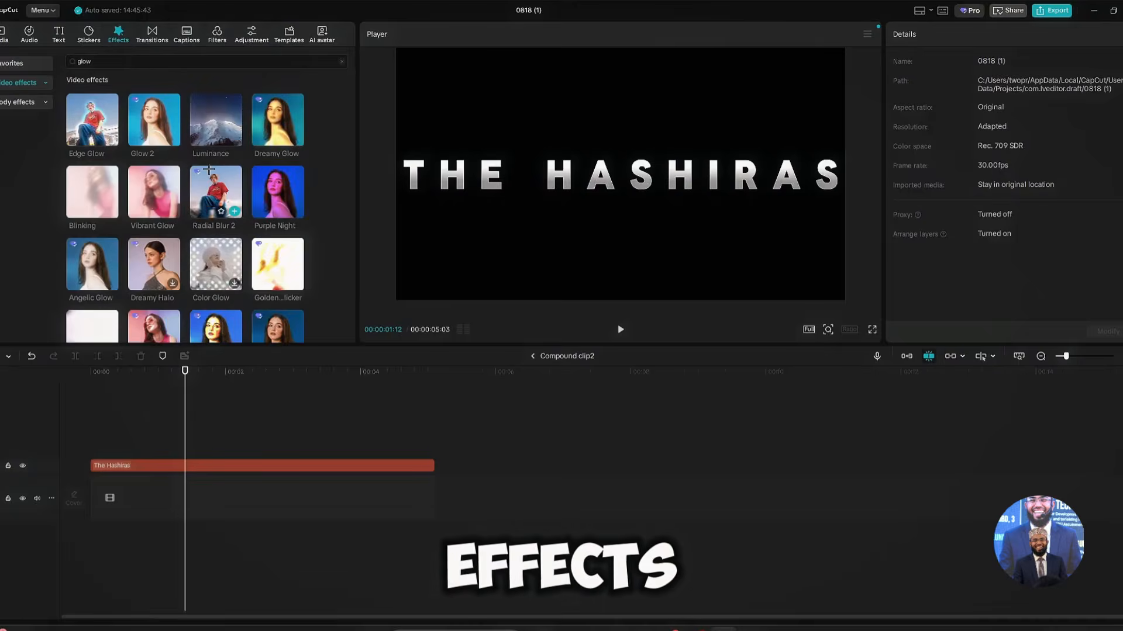
left_click_drag(154, 123, 93, 448)
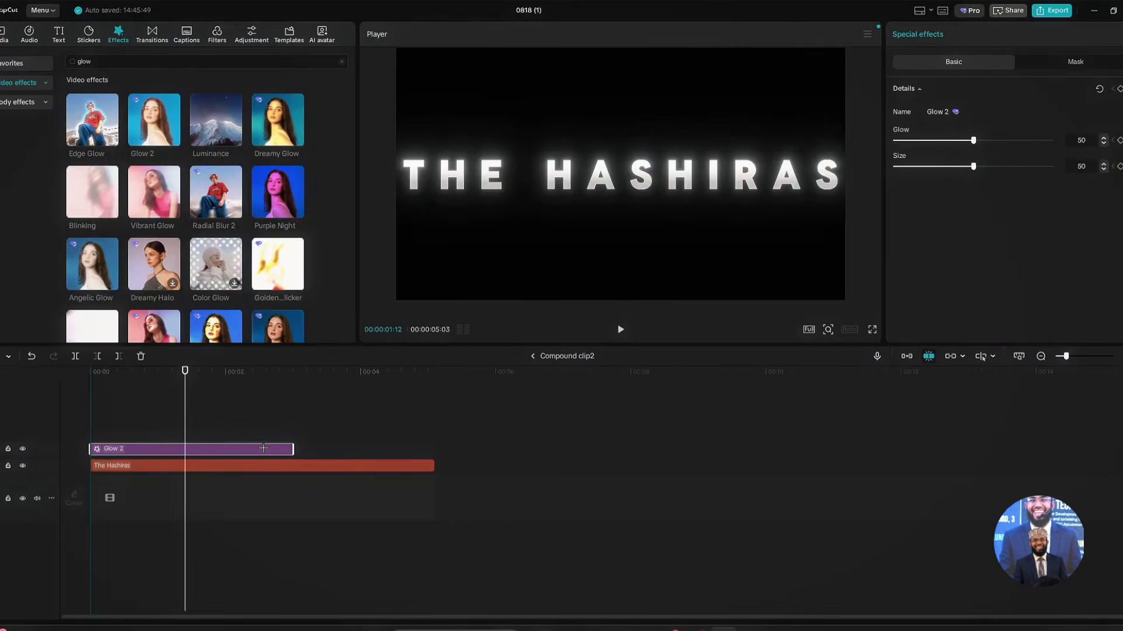
left_click_drag(293, 448, 430, 452)
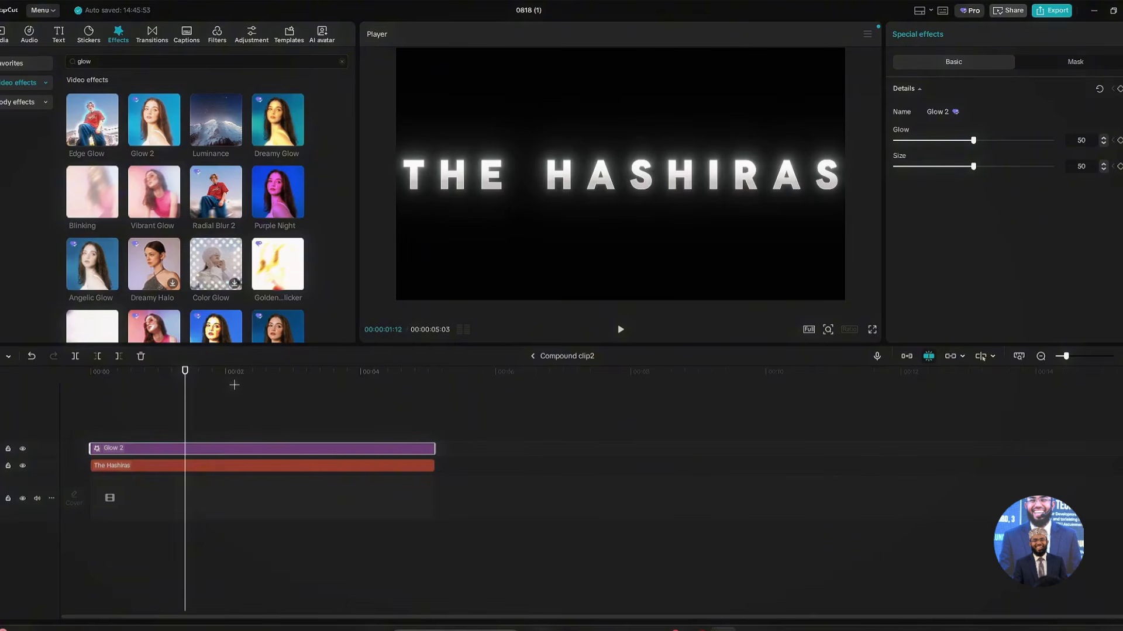
Step: Add a Filmstrip mask to the Glow 2 effect
left_click(1077, 60)
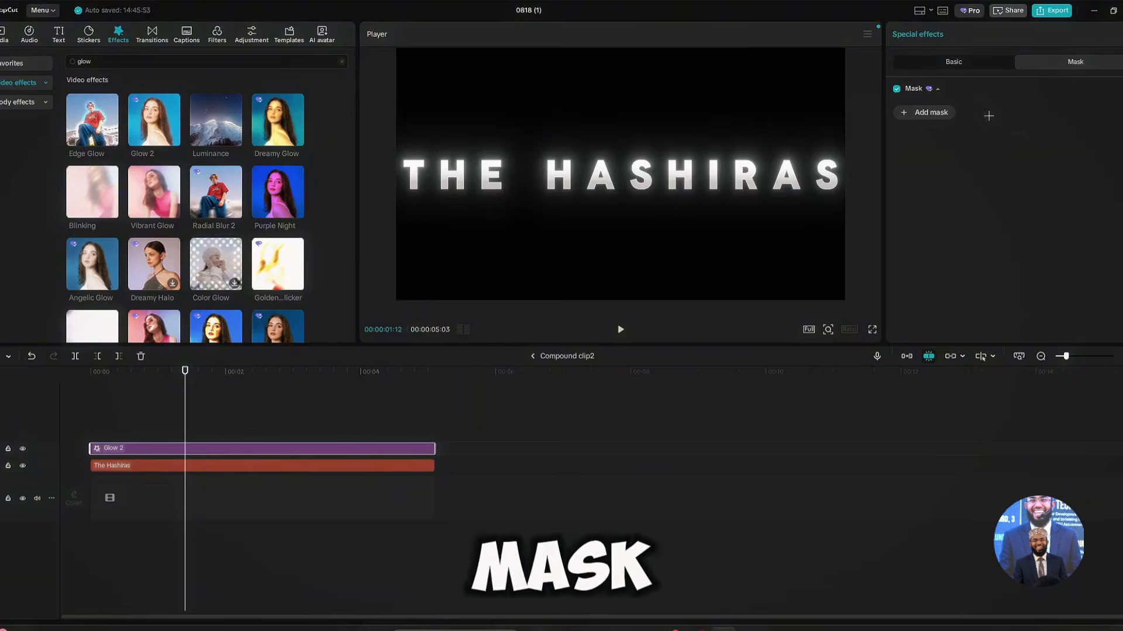
left_click(953, 112)
left_click(953, 147)
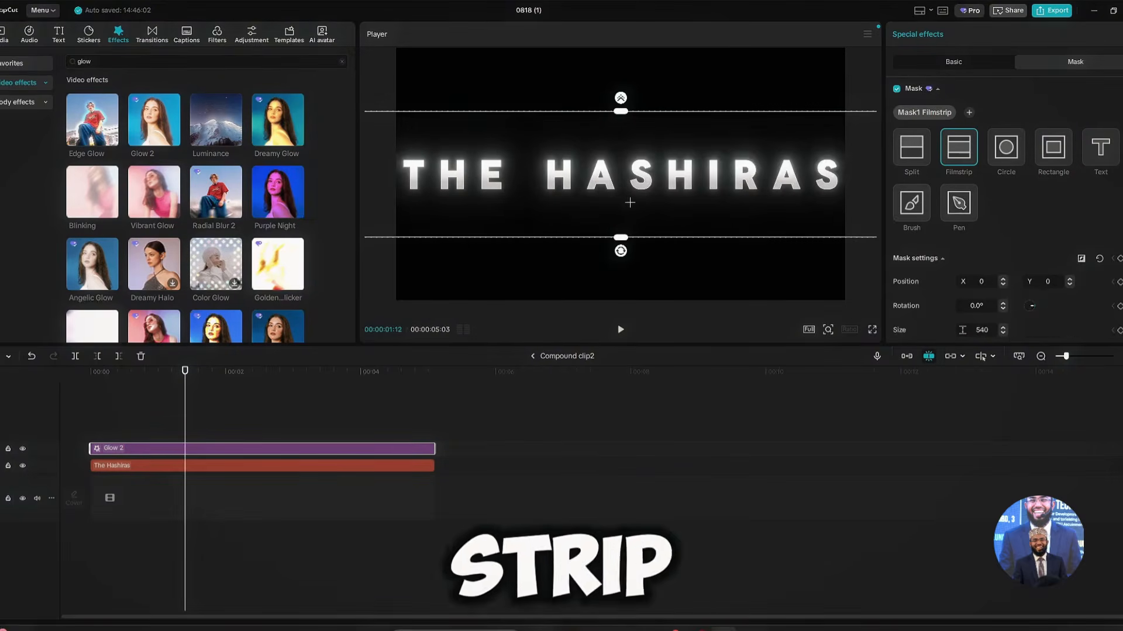
Step: Rotate the Filmstrip mask to -90°, narrow it to about 48, move it to X -960 beside the title's first letter and keyframe the mask settings
left_click_drag(621, 250, 729, 181)
left_click_drag(626, 187, 538, 187)
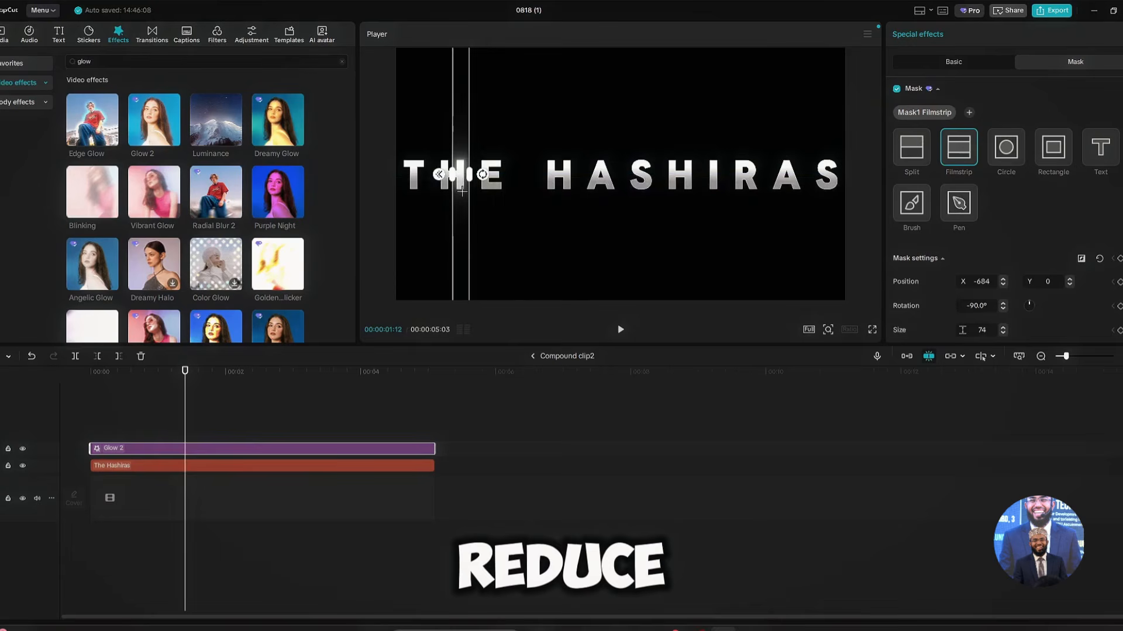
left_click_drag(464, 175, 386, 189)
left_click(1119, 258)
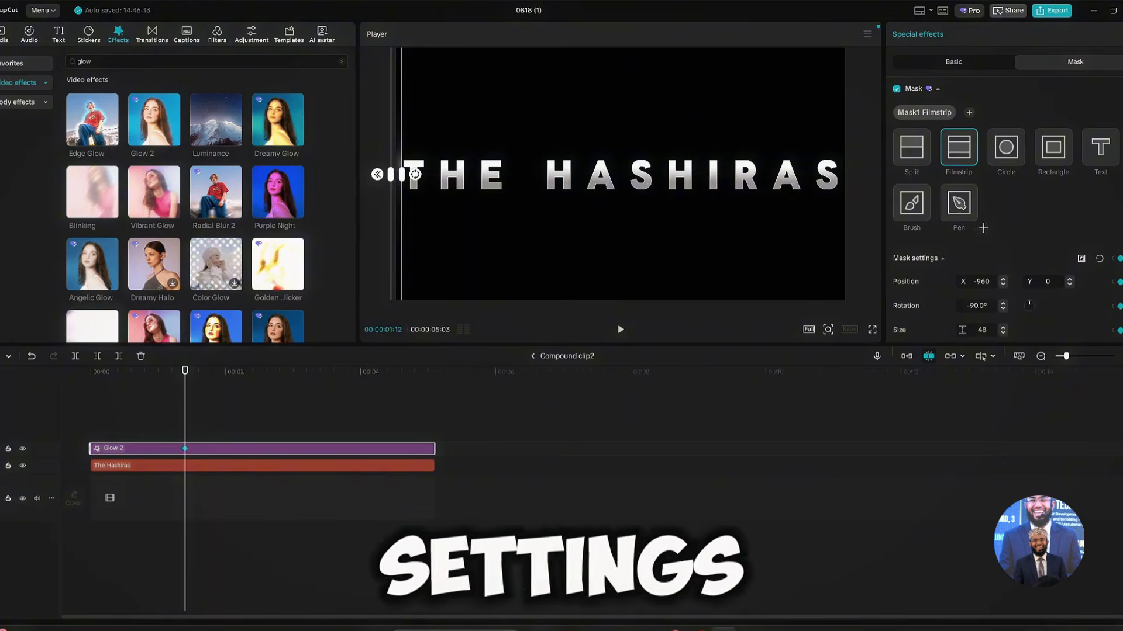
scroll(1075, 216, "down", 2)
left_click_drag(913, 315, 1051, 317)
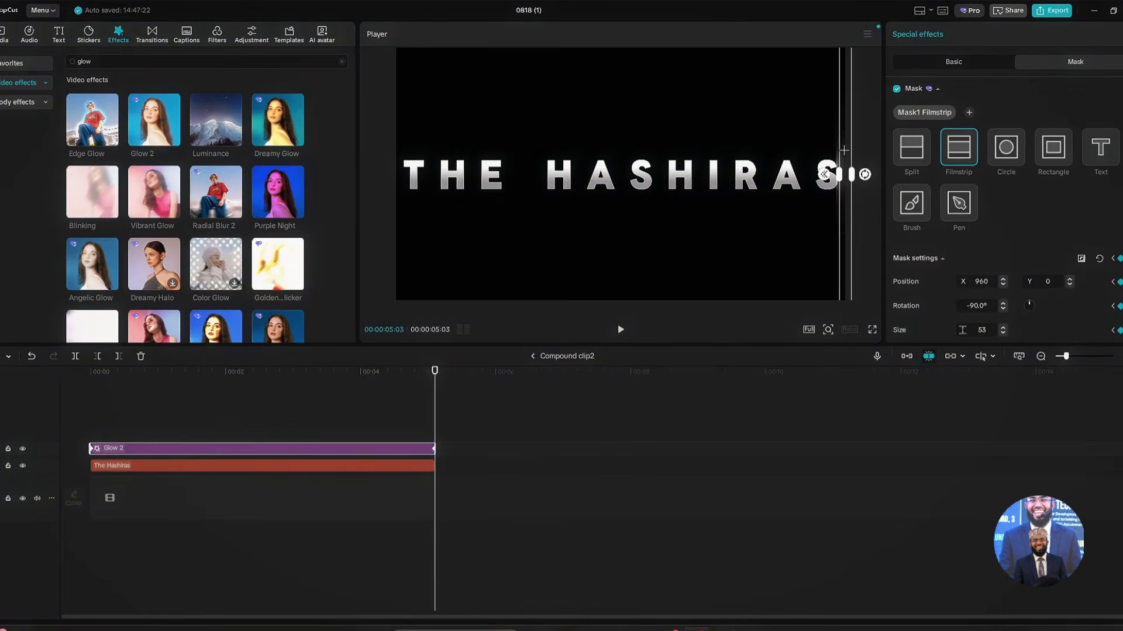
Step: Move the mask at the Glow 2 effect's end to X -462, Y -15 and play back the glow sweep
left_click_drag(847, 171, 510, 154)
left_click(353, 391)
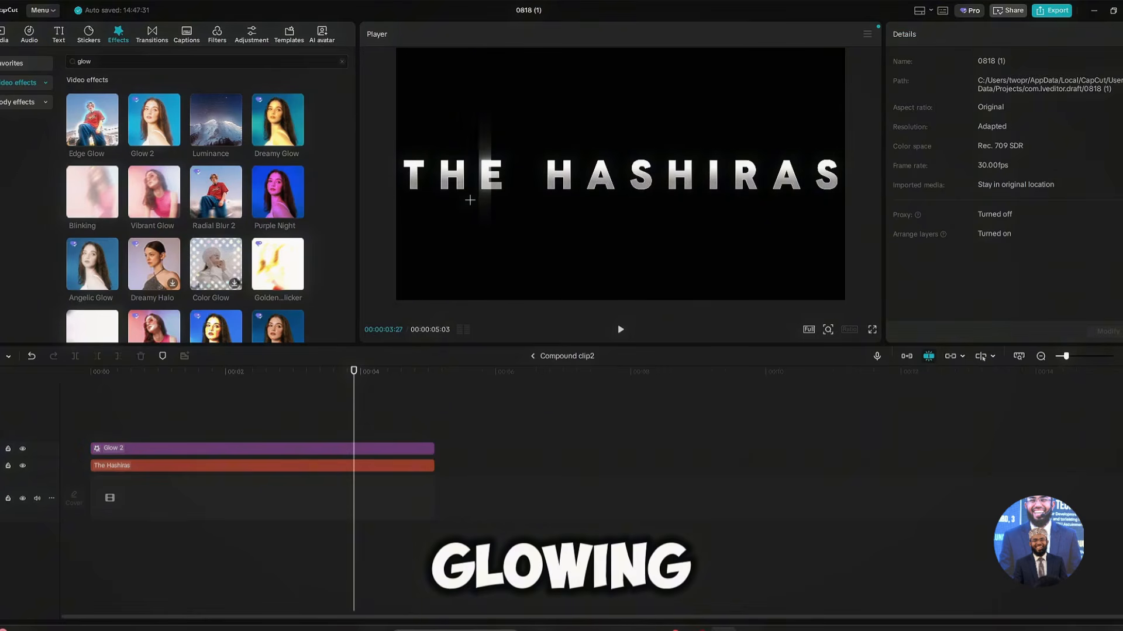
key("space")
key("space")
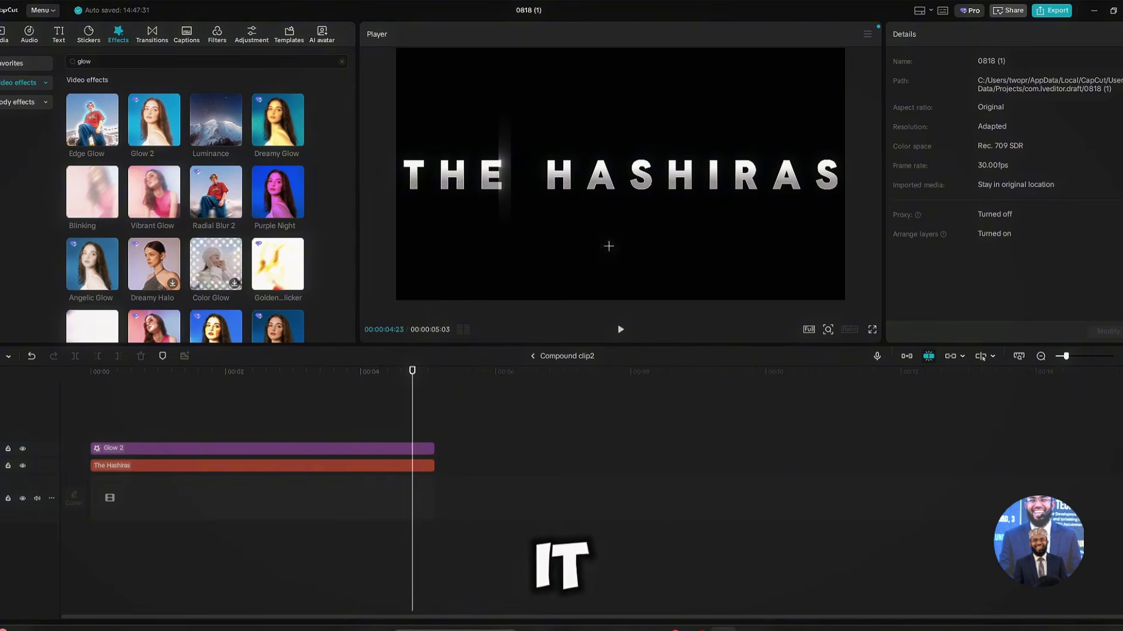
Step: At the Glow 2 effect's last frame, set the mask feather to 100 and move the mask past the title's final letter
left_click(433, 449)
left_click(433, 449)
scroll(1007, 256, "down", 1)
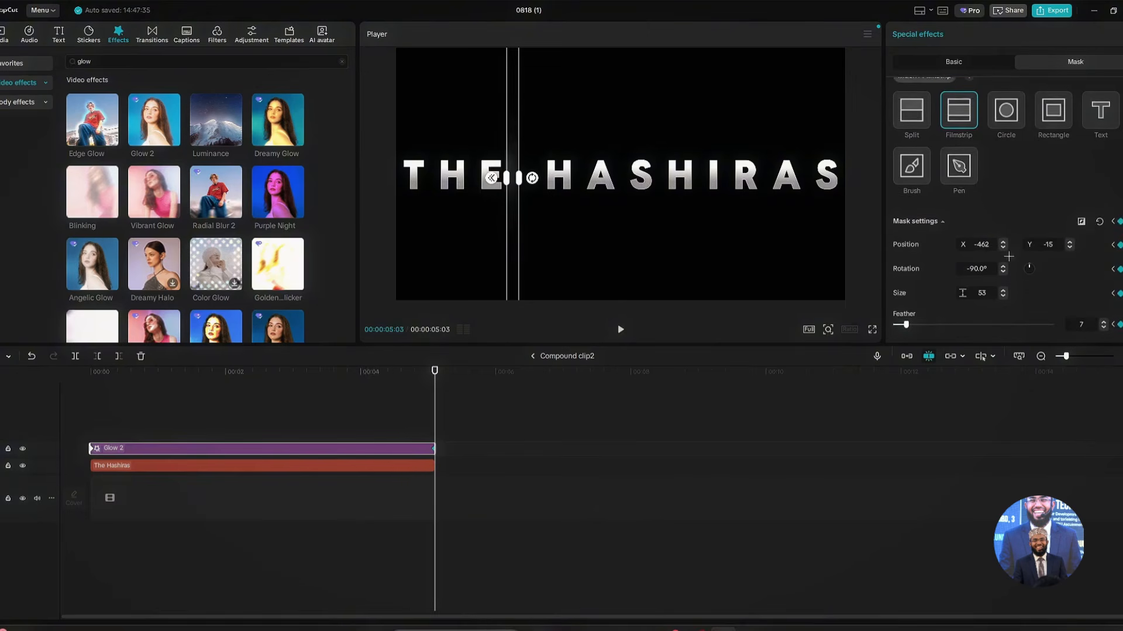
left_click_drag(907, 315, 1052, 316)
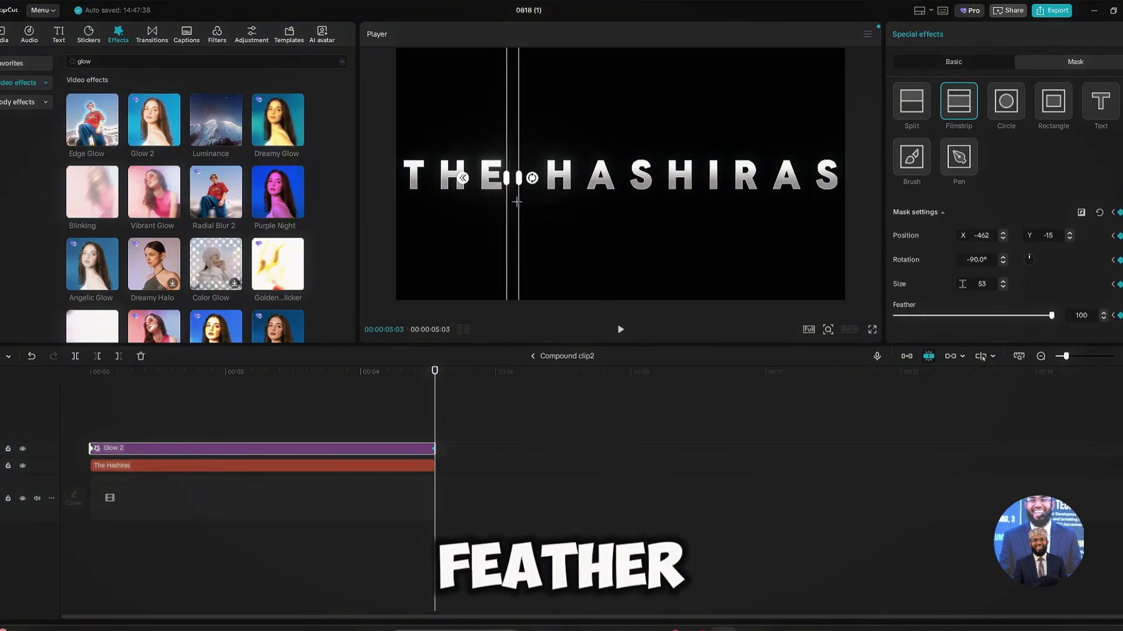
left_click_drag(518, 222, 849, 204)
Step: Set the mask feather to 100 at the Glow 2 effect's first frame and play back the title
left_click(93, 437)
left_click(111, 448)
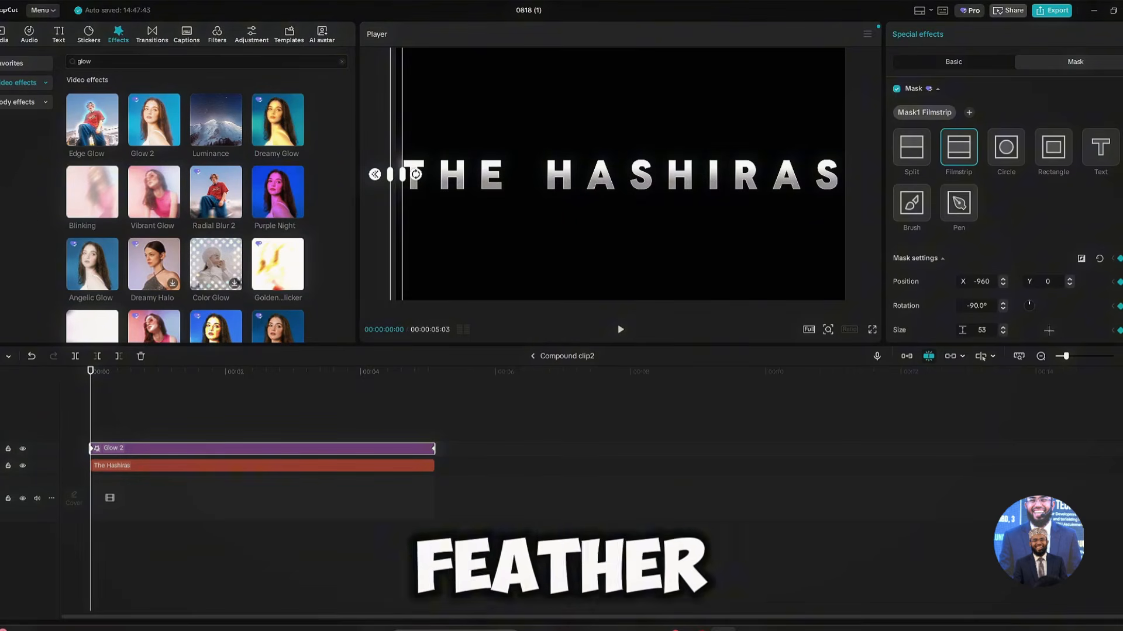
scroll(1017, 290, "down", 1)
left_click_drag(926, 315, 1052, 315)
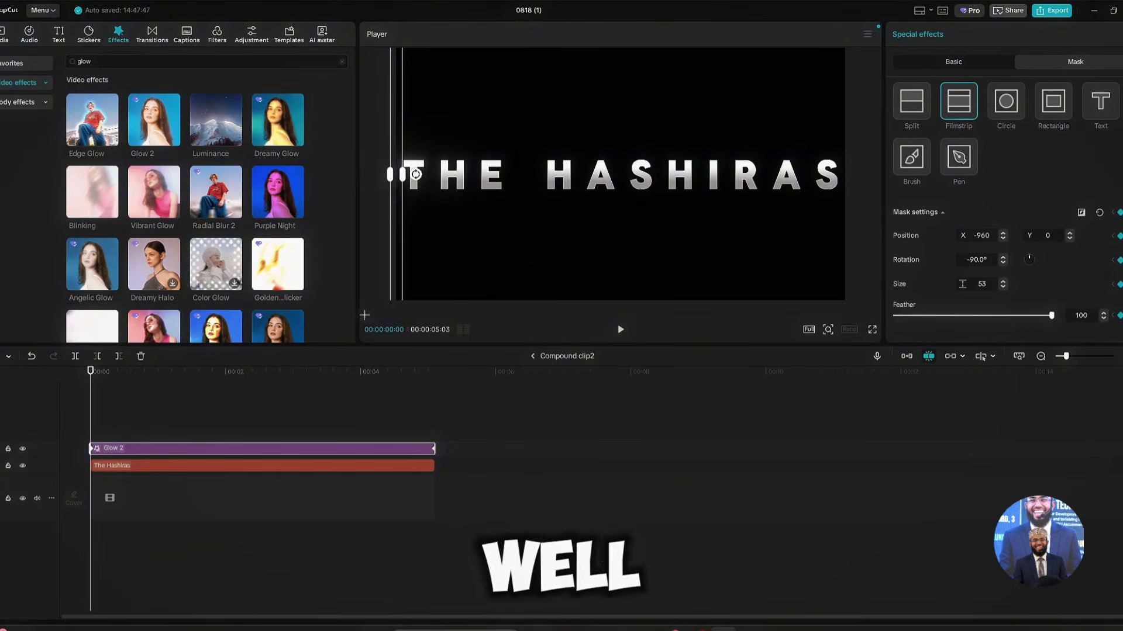
key("space")
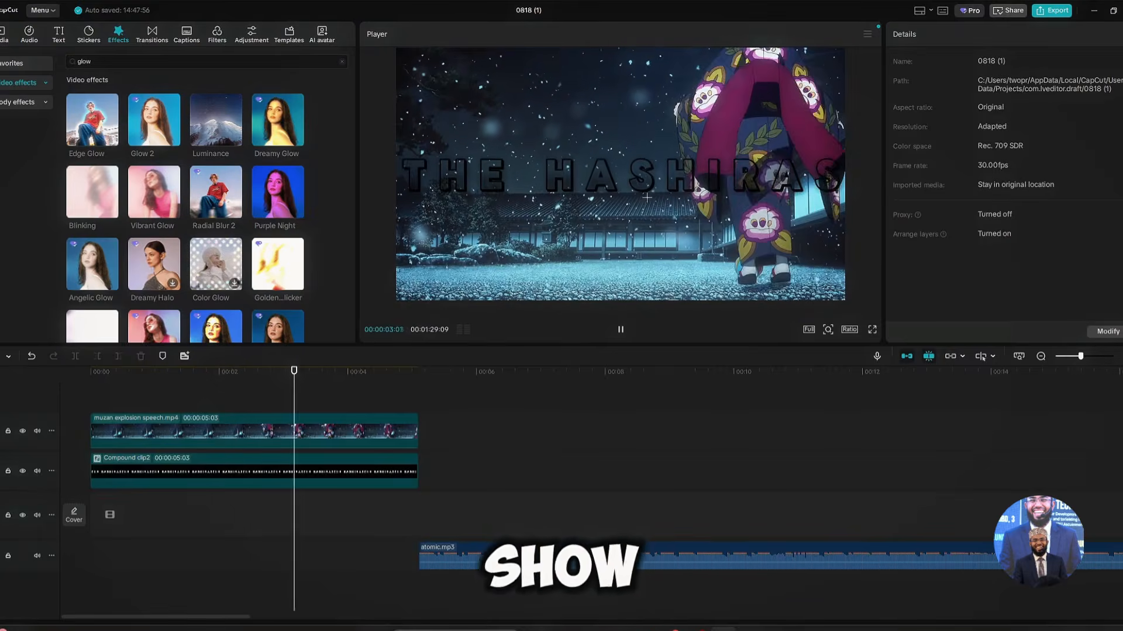
key("space")
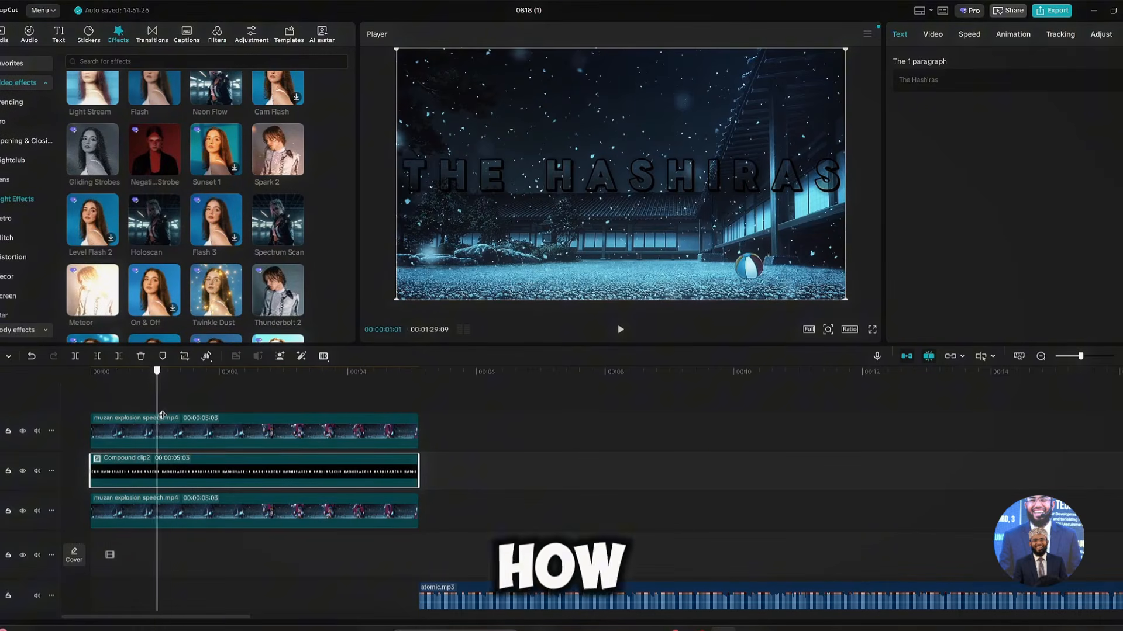
Step: Try the Laser Cut entrance animation at 3.7 s on the title text inside its compound clip, remove it and return to the main timeline
double_click(189, 473)
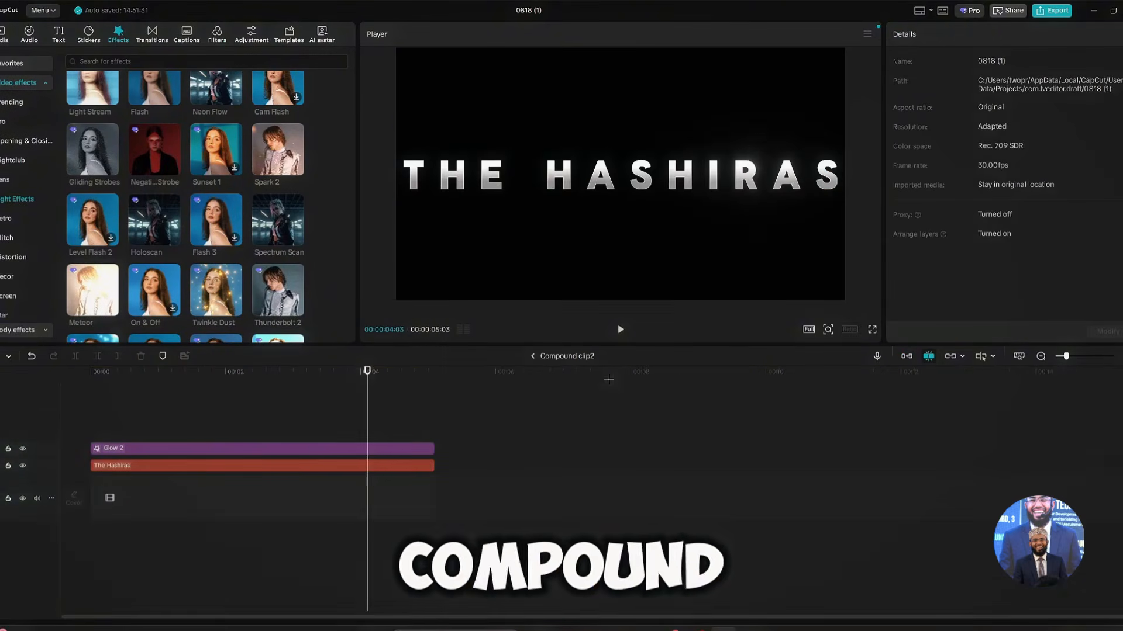
left_click(101, 411)
left_click(146, 466)
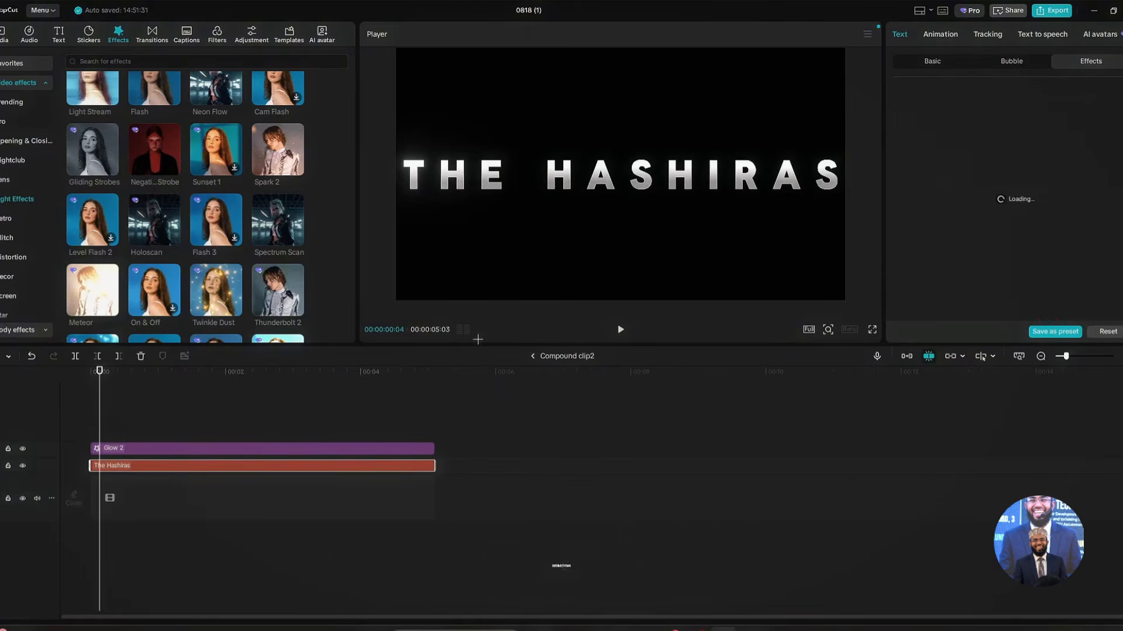
left_click(940, 34)
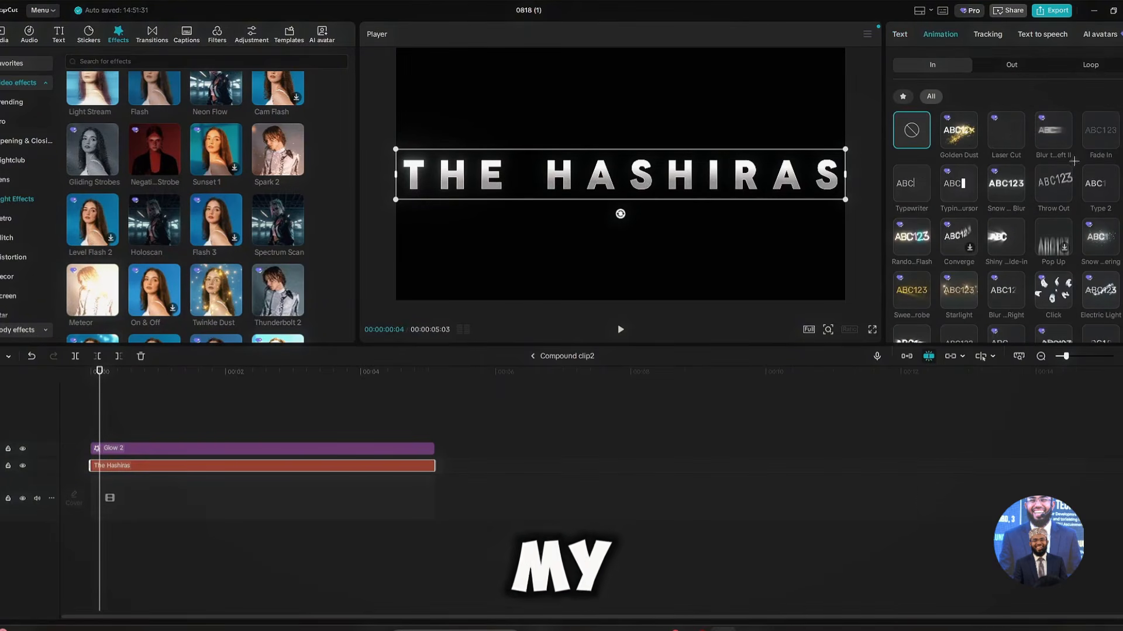
left_click(1006, 130)
left_click_drag(1003, 331, 1092, 338)
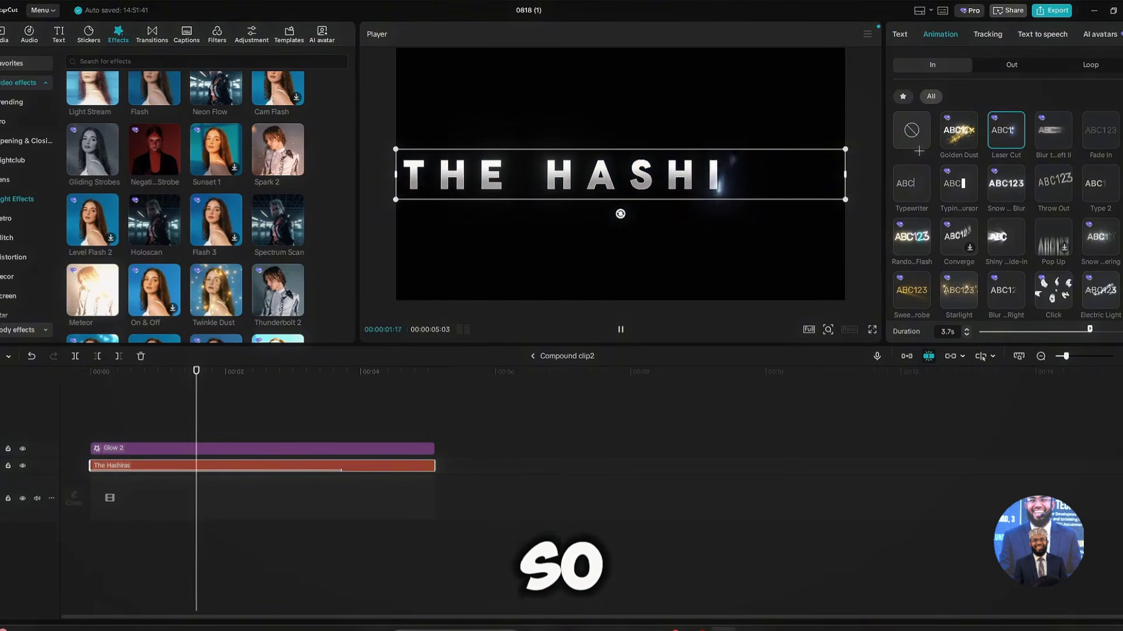
left_click(918, 146)
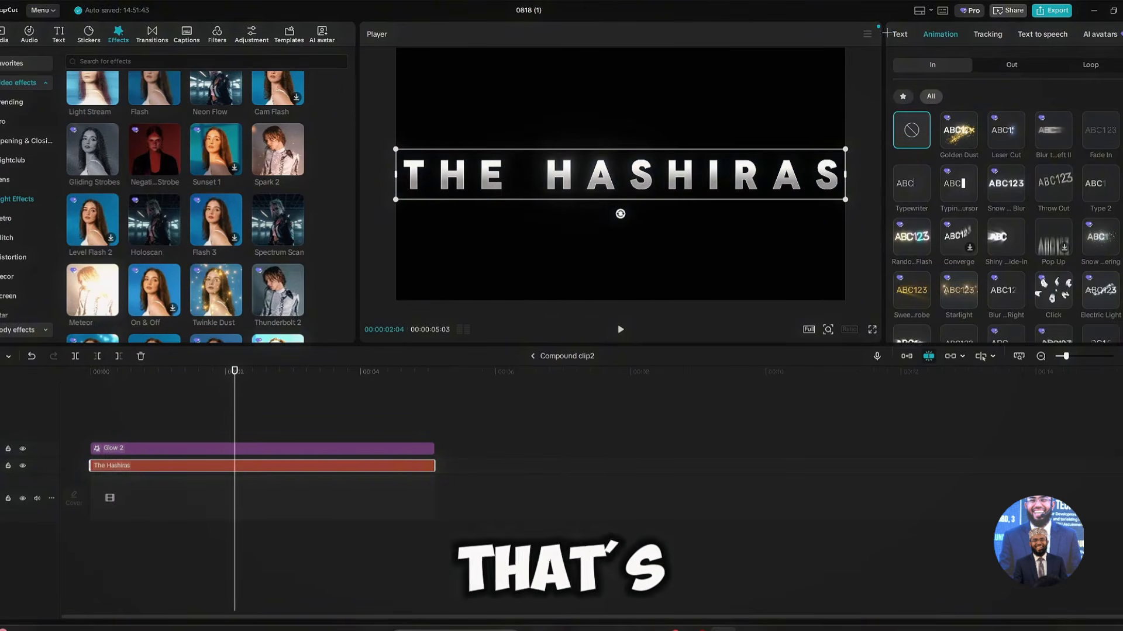
left_click(533, 357)
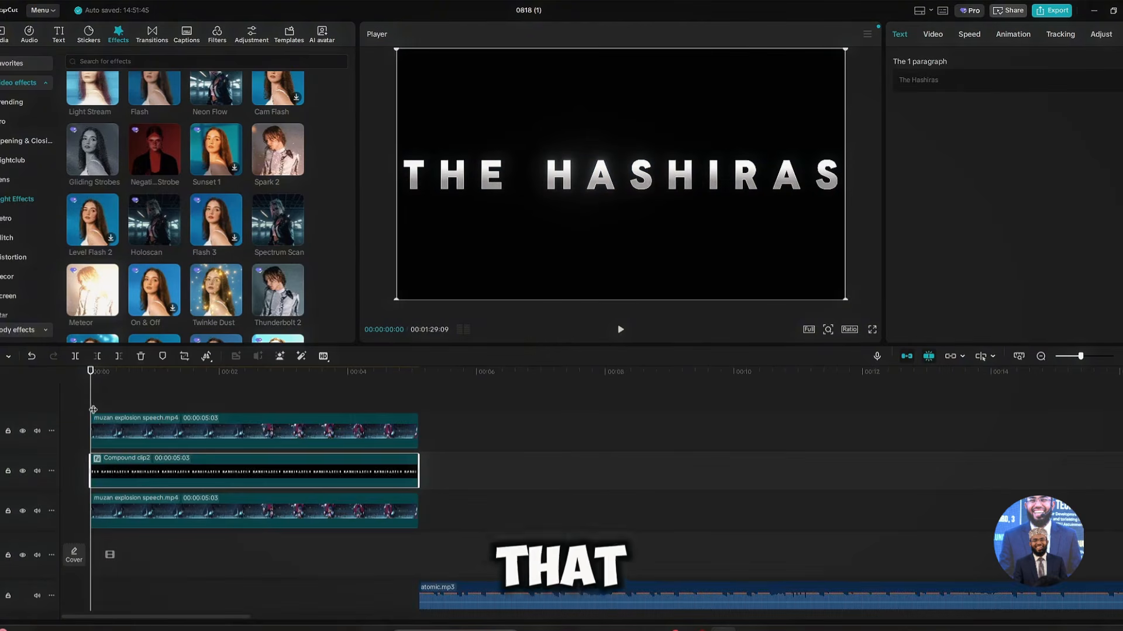
Step: Move the separated hashiras vs muzan clip to directly follow the first one and play back both clips
left_click(127, 409)
scroll(209, 257, "up", 5)
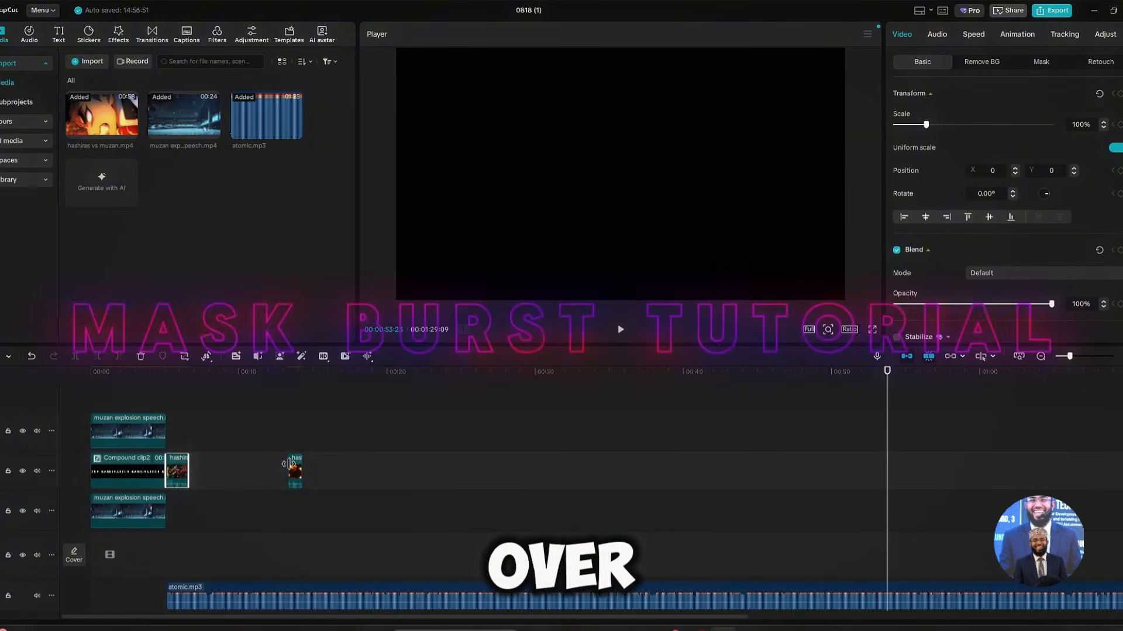
left_click_drag(295, 468, 220, 470)
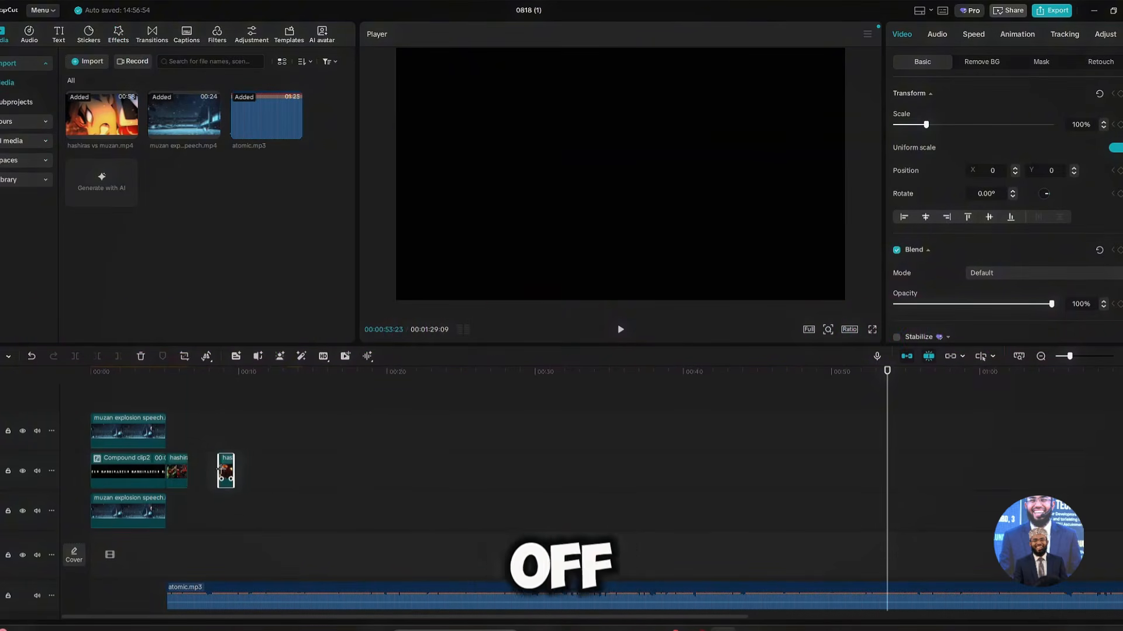
left_click(168, 541)
scroll(185, 544, "up", 5)
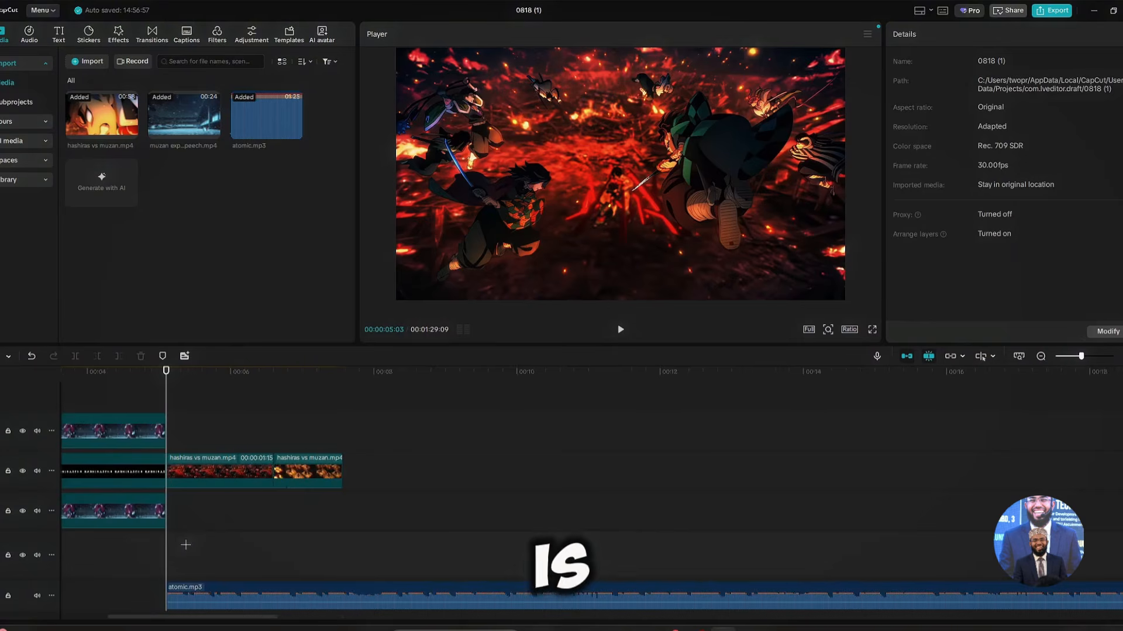
scroll(205, 540, "up", 2)
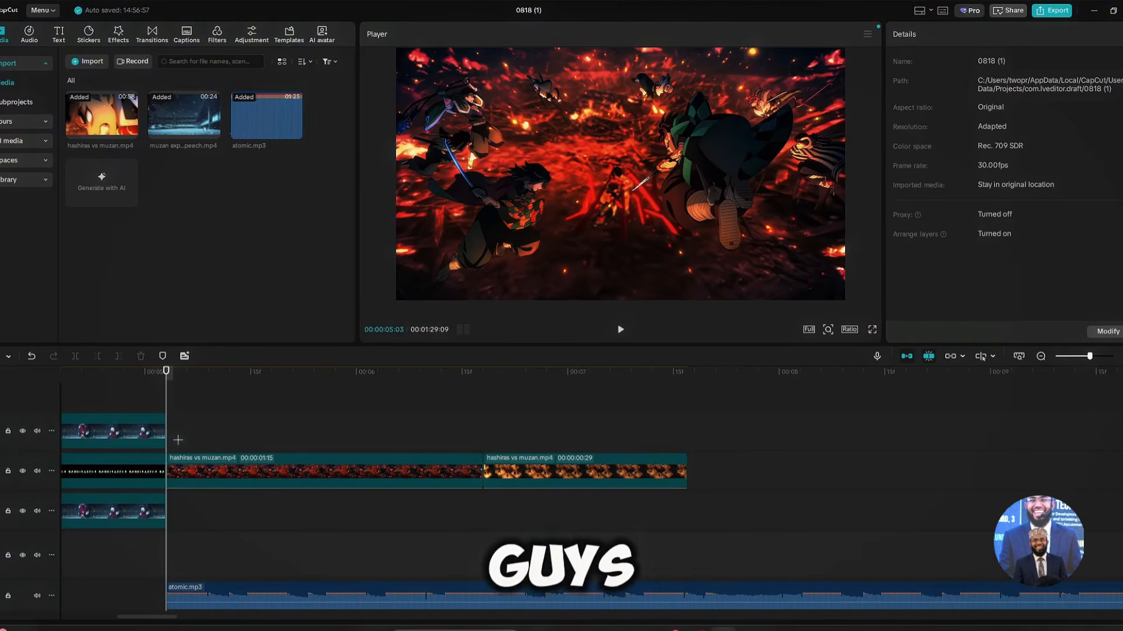
key("space")
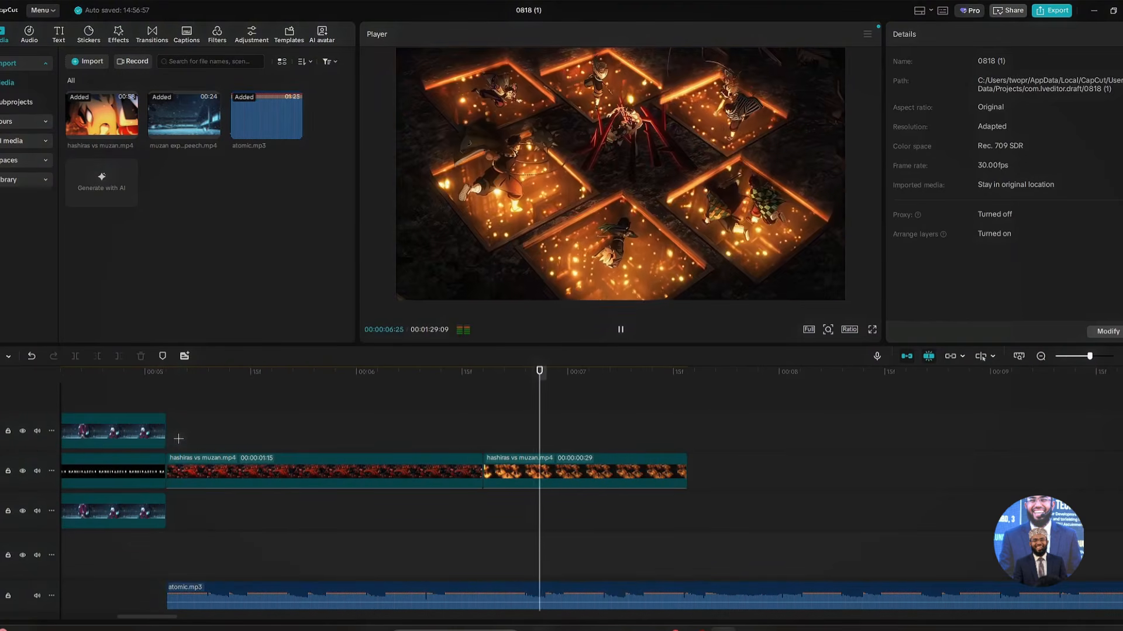
key("space")
left_click_drag(178, 438, 152, 431)
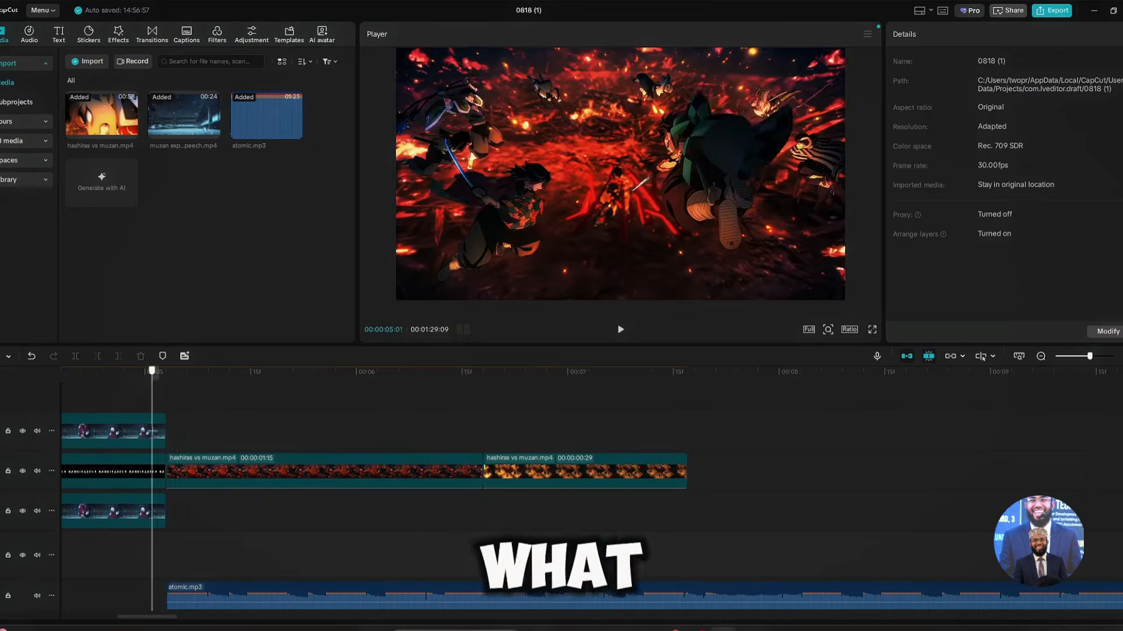
Step: Split the first hashiras vs muzan clip at 00:00:05:15 and delete the part after the cut
left_click(191, 461)
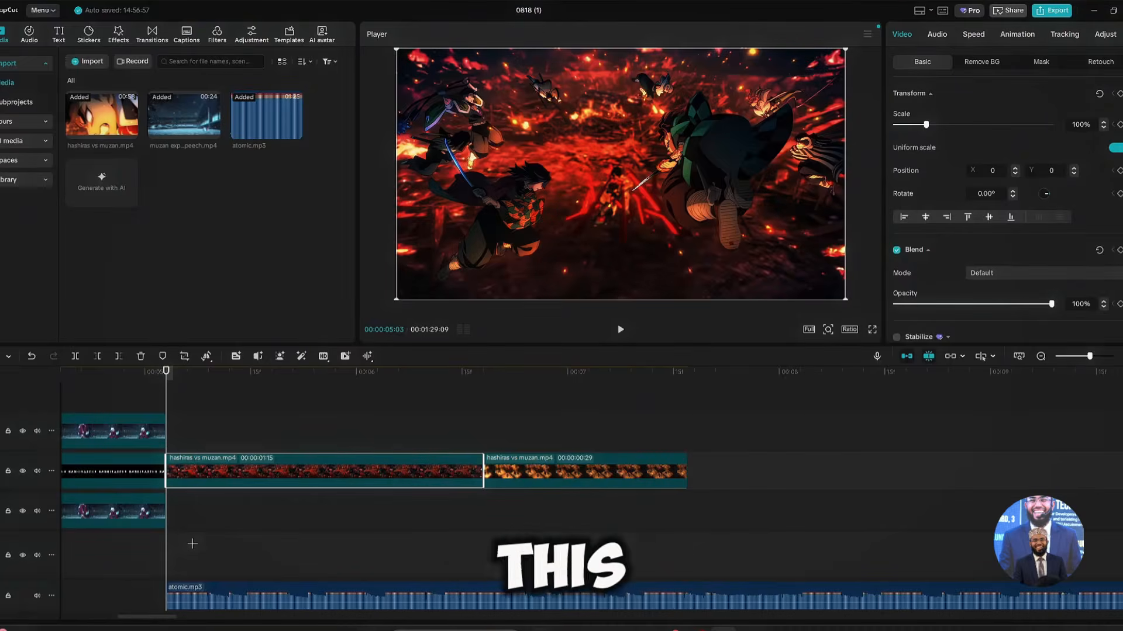
left_click_drag(193, 544, 250, 454)
left_click(216, 444)
key("ctrl+b")
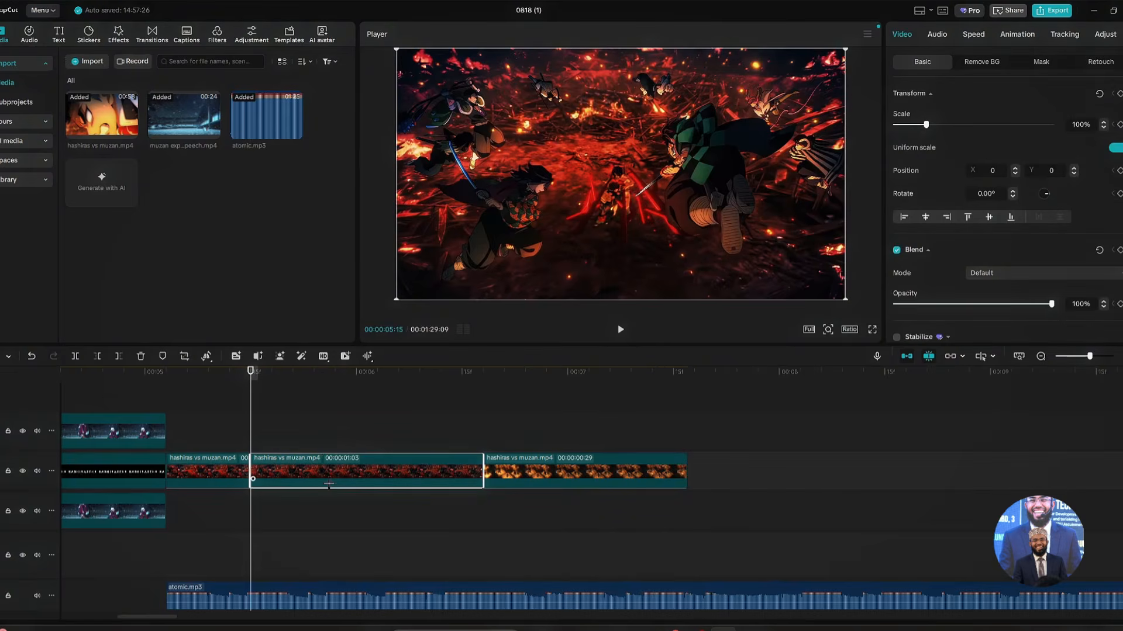
key("Delete")
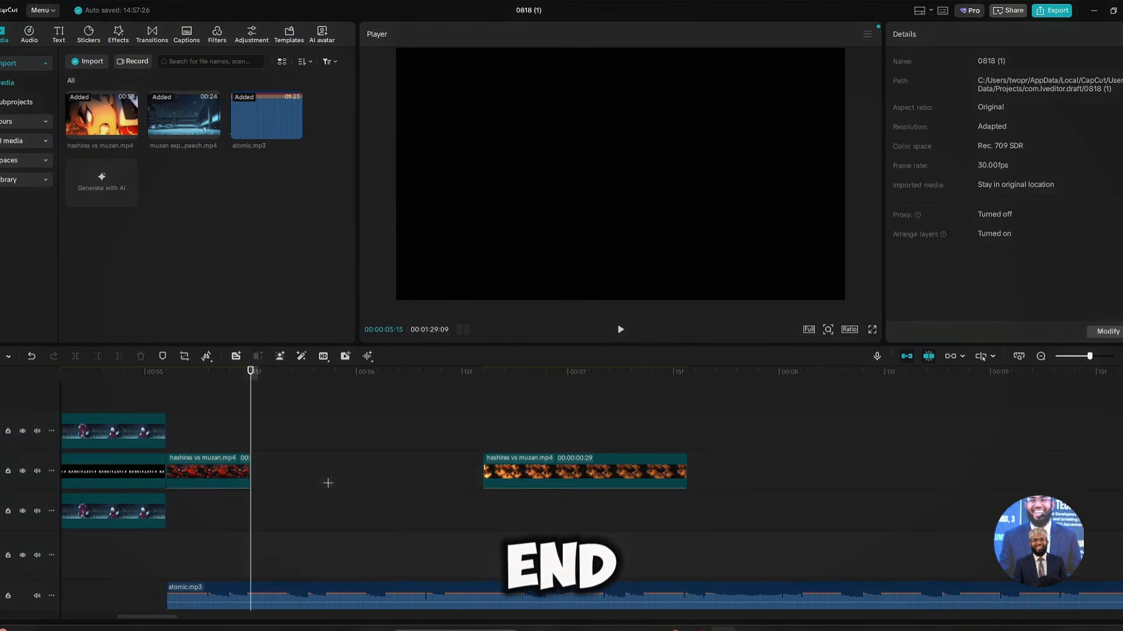
Step: Move the orange hashiras vs muzan clip onto the track above the shortened clip, starting at 00:00:05:06
left_click_drag(504, 471, 219, 432)
left_click(194, 401)
scroll(283, 444, "up", 5)
left_click(237, 401)
Step: Add timeline markers every three frames along the shortened clip, from 00:00:05:03 to 00:00:05:15
left_click(114, 408)
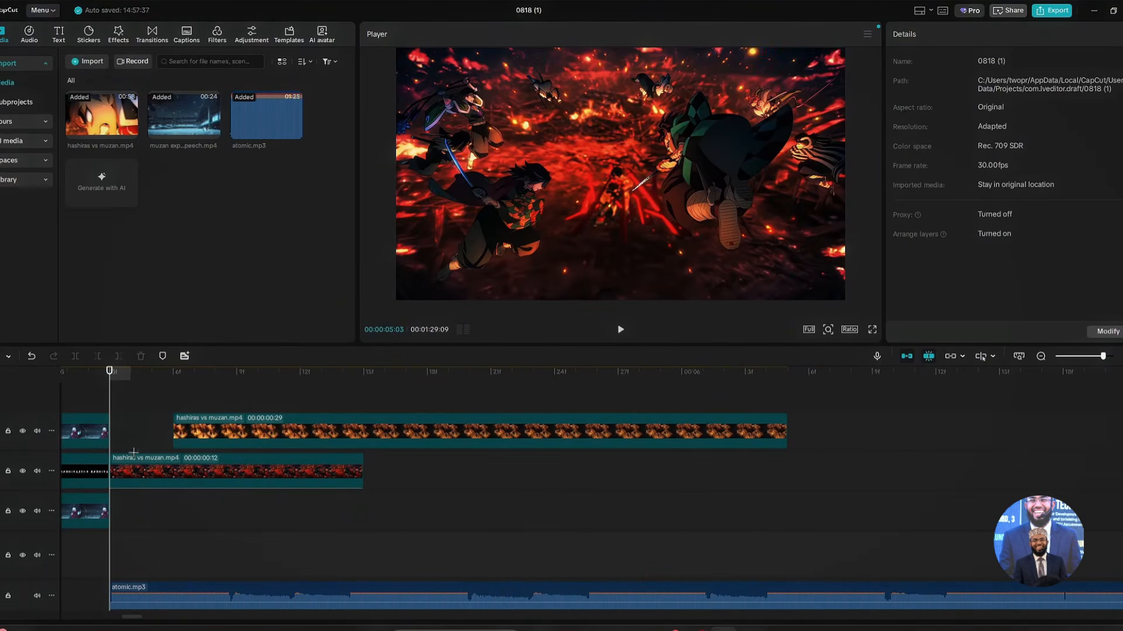
key("Right")
key("Right")
key("Right")
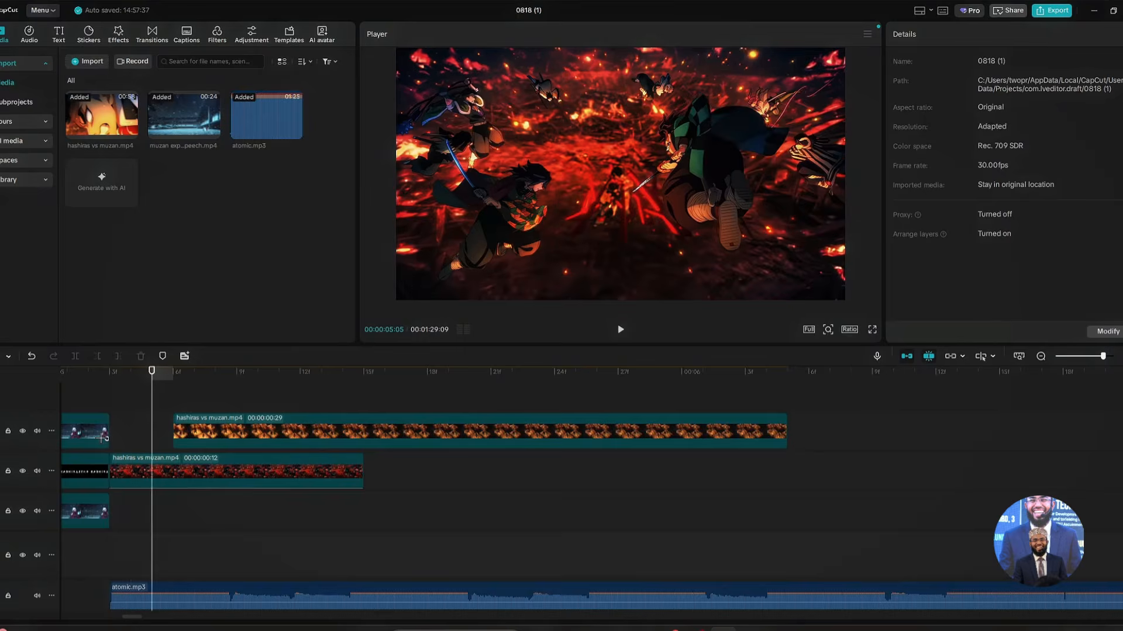
key("m")
key("Right")
key("Right")
key("Right")
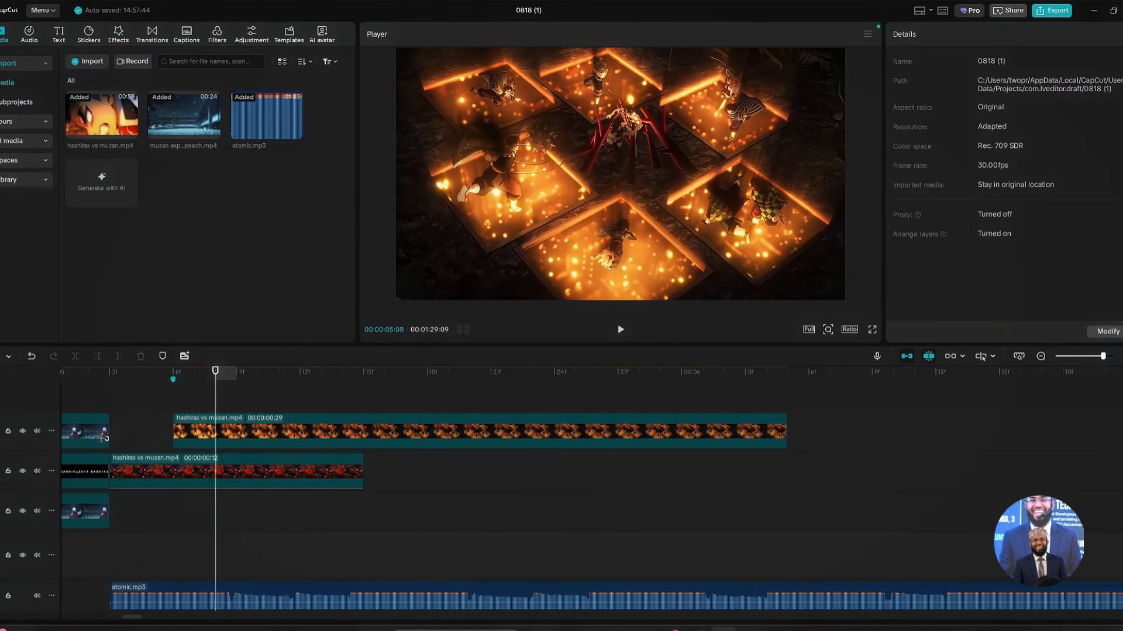
key("m")
key("Right")
key("Right")
key("Right")
key("m")
key("Right")
key("Right")
key("Right")
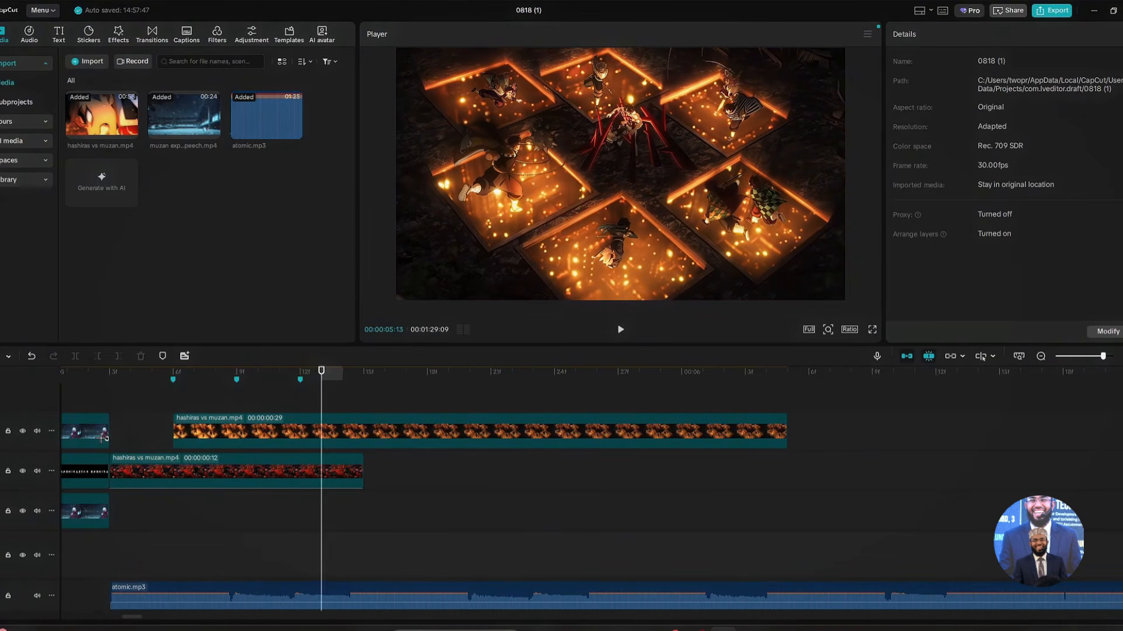
left_click(117, 468)
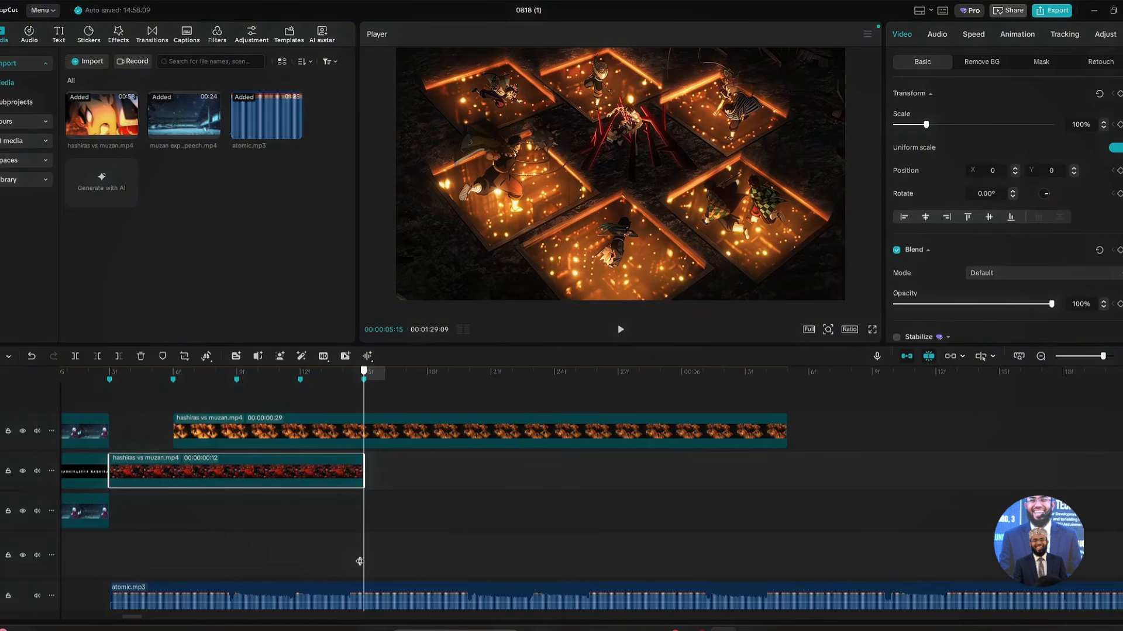
Step: Trim and align the upper hashiras vs muzan clip to span 00:00:05:03 to 00:00:05:15, above the shortened clip
left_click(357, 556)
key("Left")
key("Left")
key("Left")
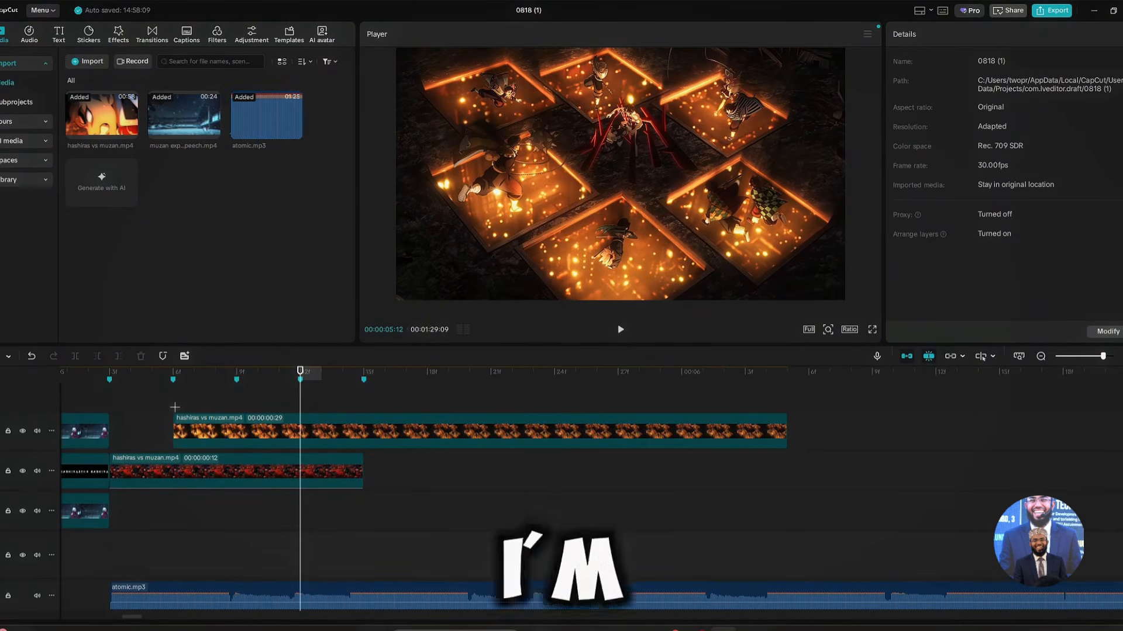
left_click(175, 408)
mouse_move(176, 419)
left_mouse_down()
mouse_move(141, 414)
mouse_move(172, 404)
left_mouse_up()
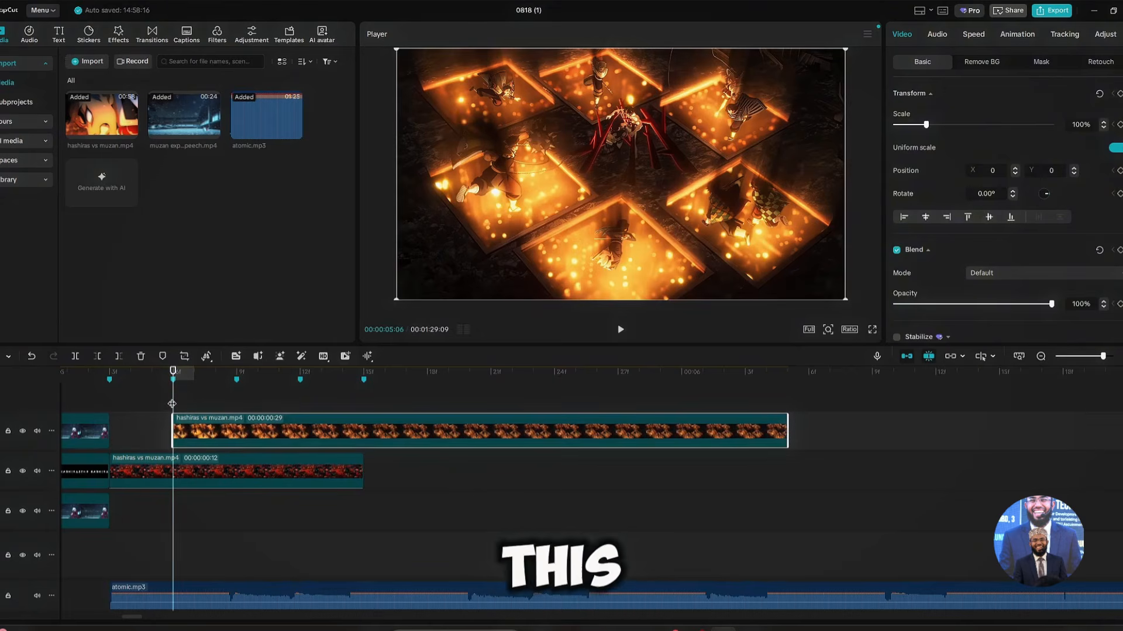
left_click(356, 411)
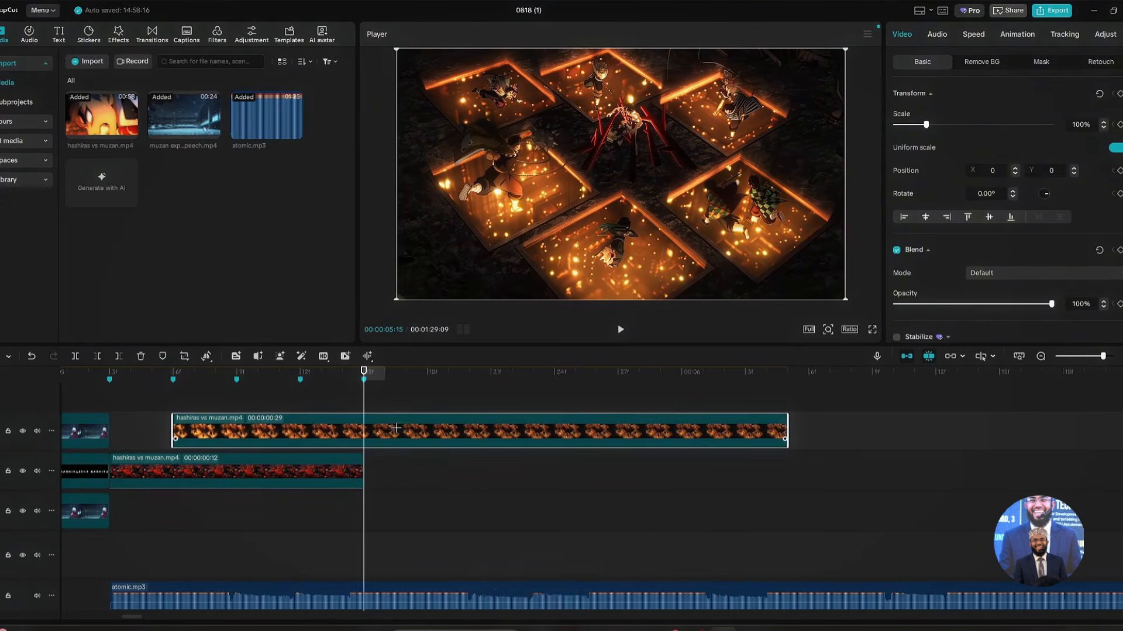
key("w")
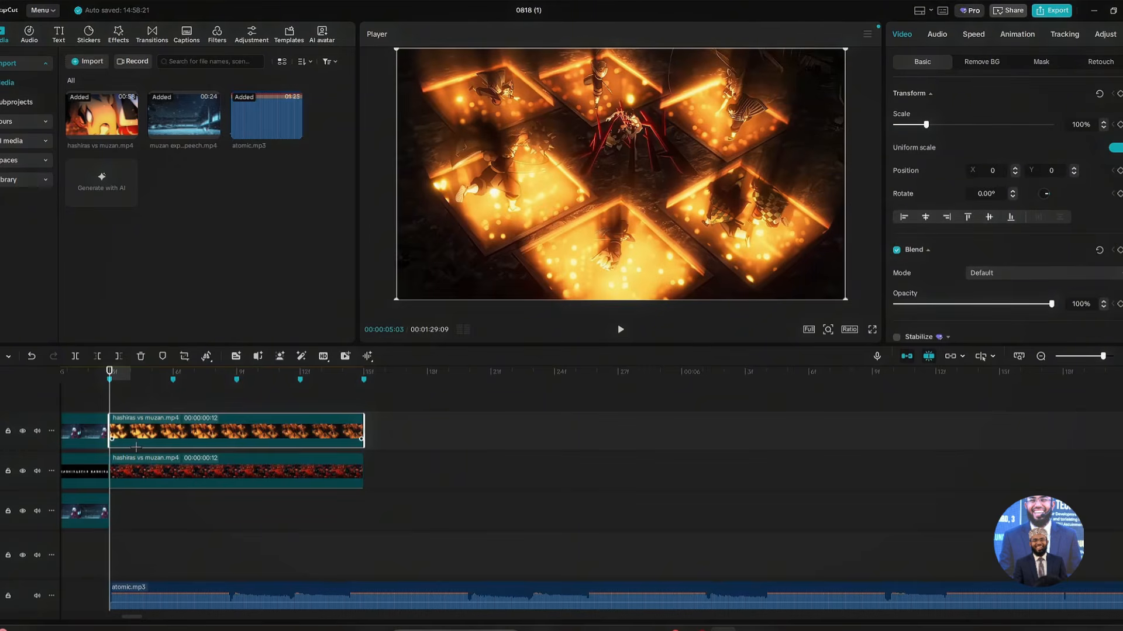
Step: Move the upper orange clip clear of the red clip, check the red frames at the markers, and return it above
left_click_drag(136, 446, 403, 472)
left_click(376, 444)
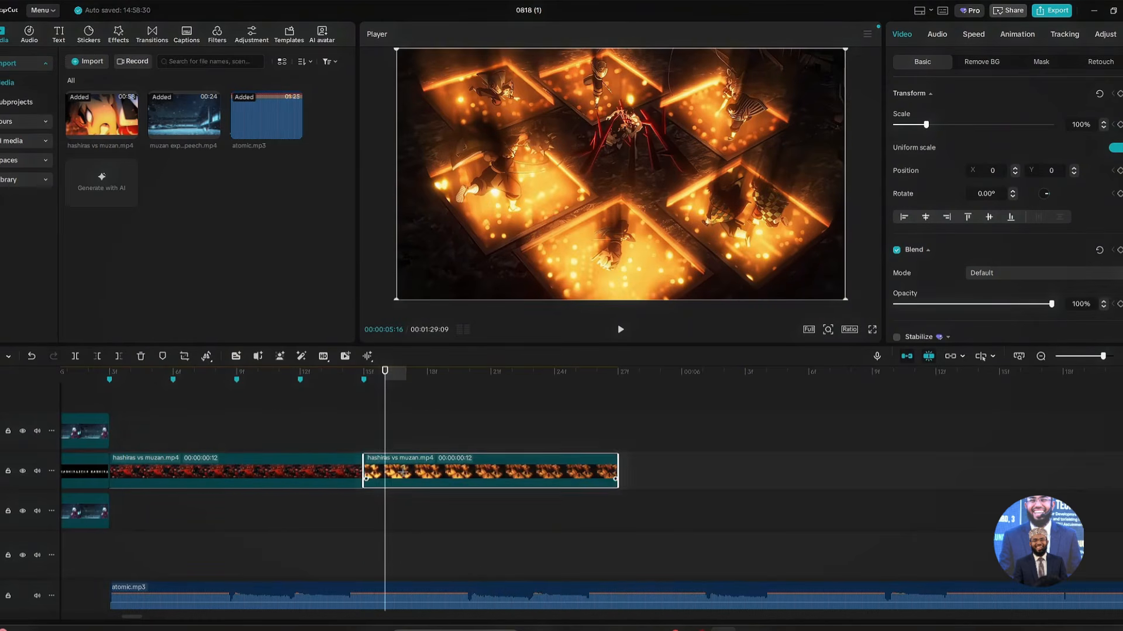
left_click(232, 444)
left_click(141, 434)
left_click(237, 441)
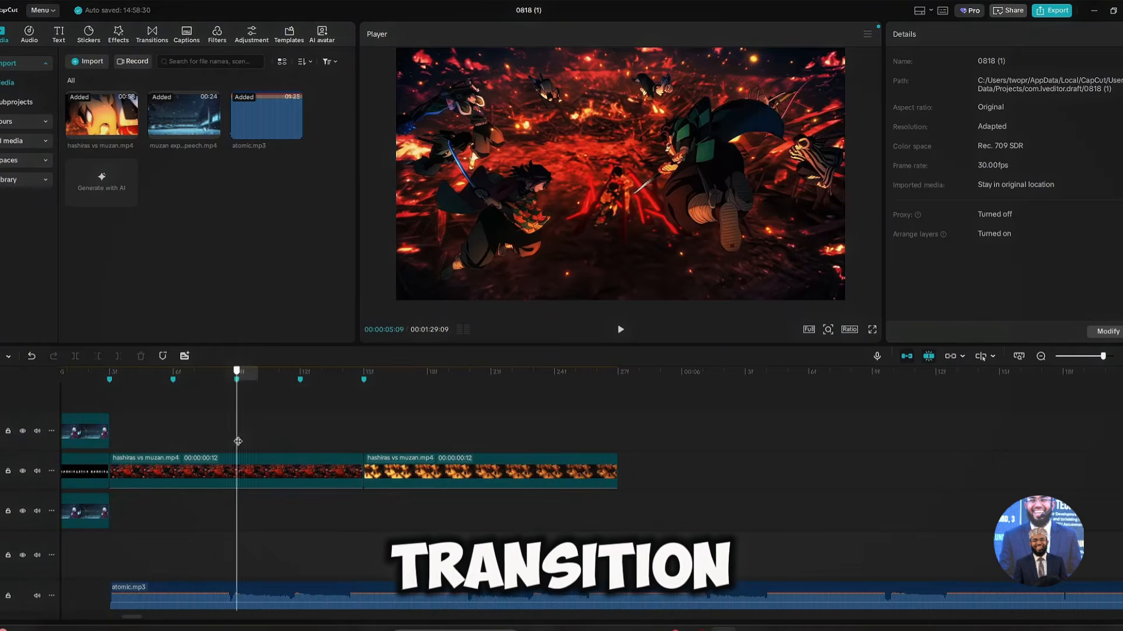
left_click(298, 437)
left_click(359, 434)
left_click_drag(414, 467, 161, 429)
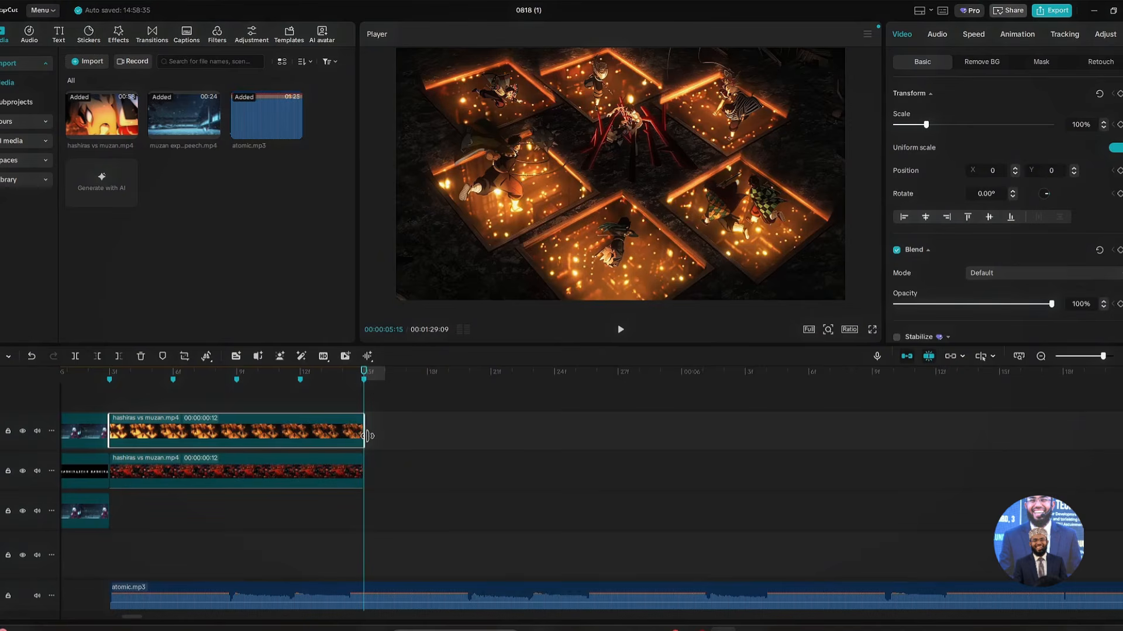
Step: Extend the upper orange clip's end to 00:00:05:26 and split it at each marker through 00:00:05:15
left_click_drag(369, 436, 587, 512)
left_click(583, 514)
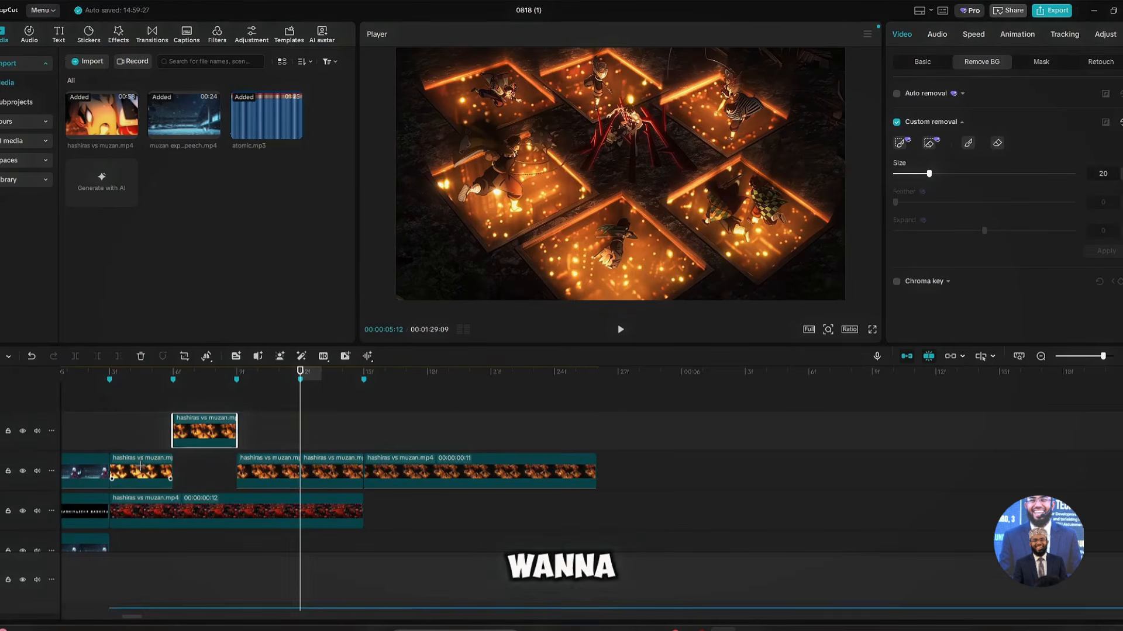
Step: Stack the three-frame orange segments on ascending tracks and extend each segment's end to the 00:00:05:15 marker
left_click_drag(267, 469, 268, 420)
mouse_move(331, 510)
left_mouse_down()
mouse_move(322, 420)
mouse_move(334, 416)
left_mouse_up()
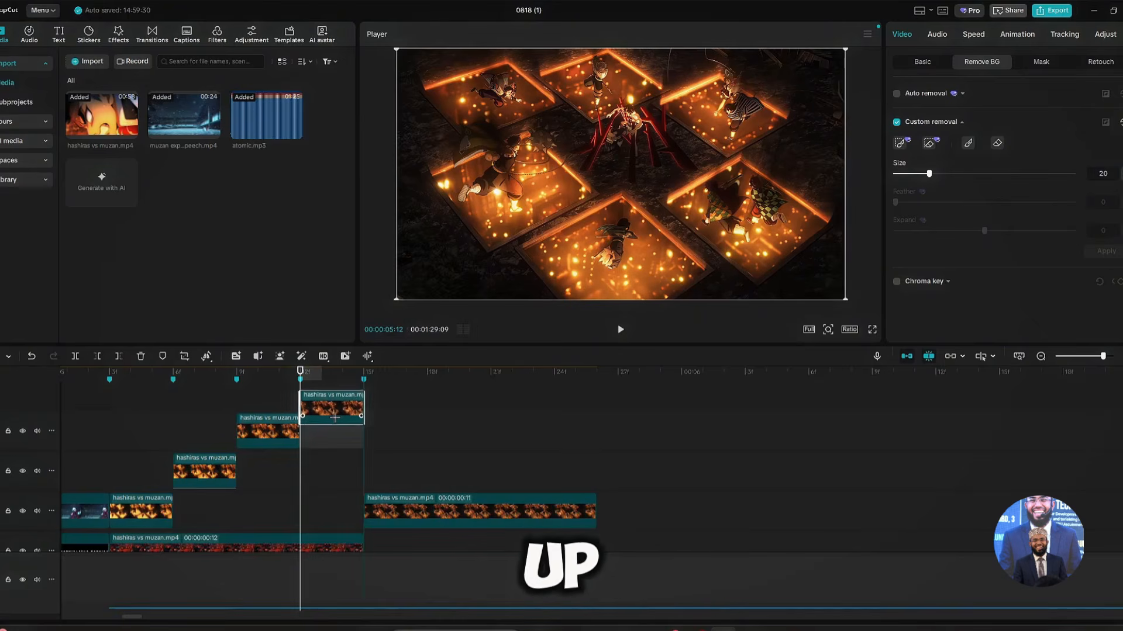
left_click_drag(299, 469, 364, 470)
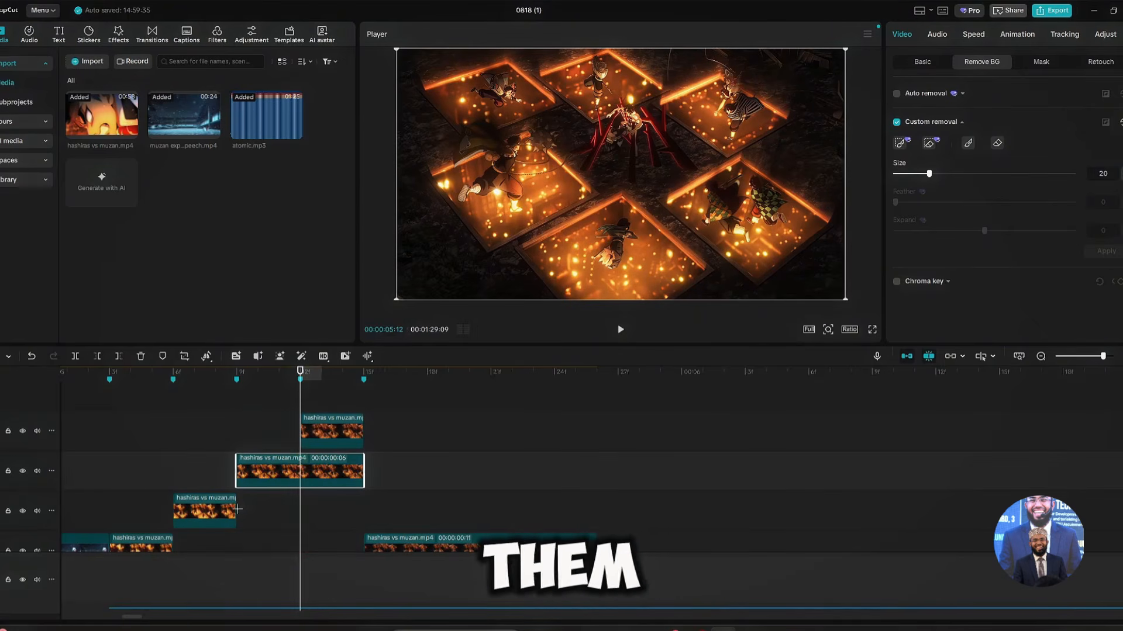
left_click_drag(236, 510, 364, 509)
scroll(183, 499, "down", 1)
left_click_drag(172, 508, 364, 509)
scroll(364, 508, "up", 1)
scroll(248, 465, "down", 1)
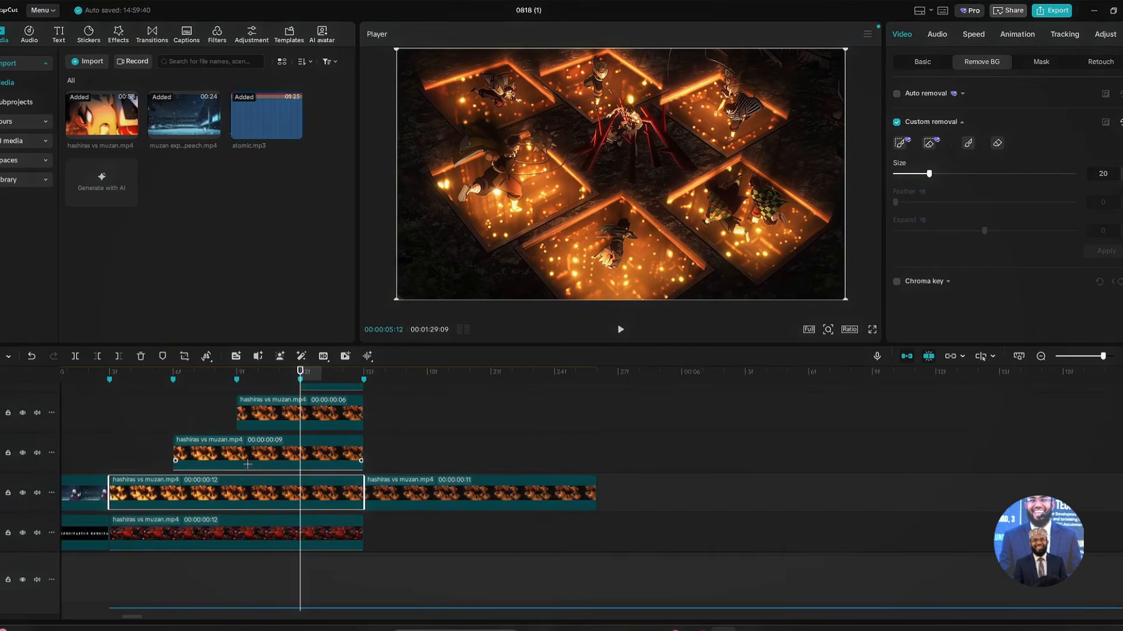
Step: Cut out the lower-center glowing panel of the orange clip starting at 00:00:05:03 with the Custom removal smart brush
left_click(180, 423)
left_click_drag(173, 430, 211, 455)
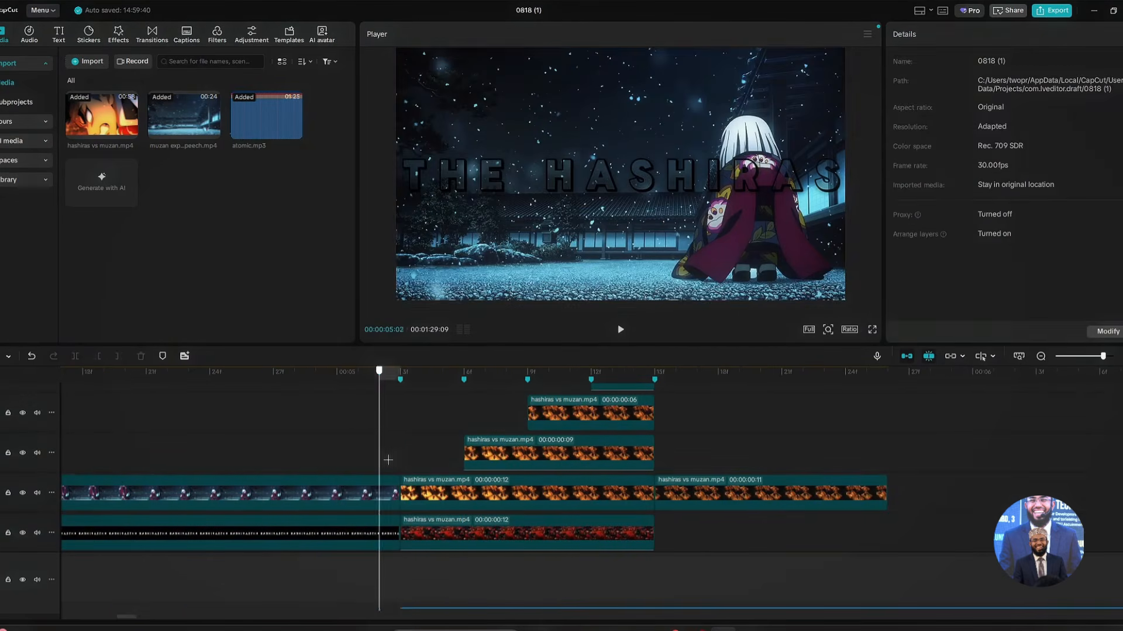
left_click_drag(389, 460, 429, 452)
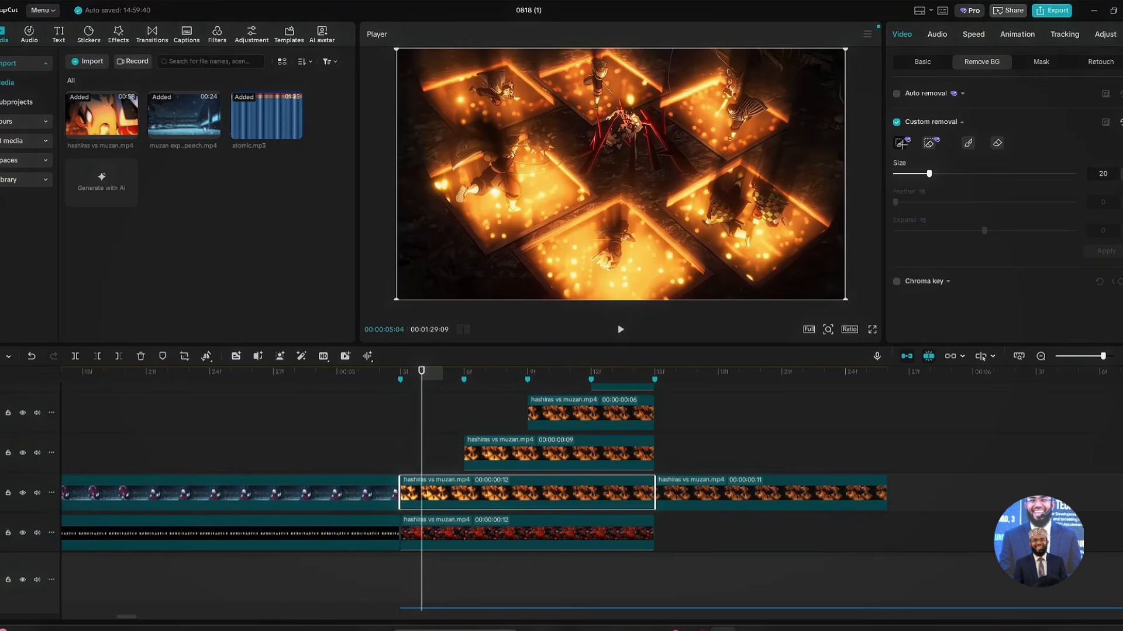
left_click(901, 142)
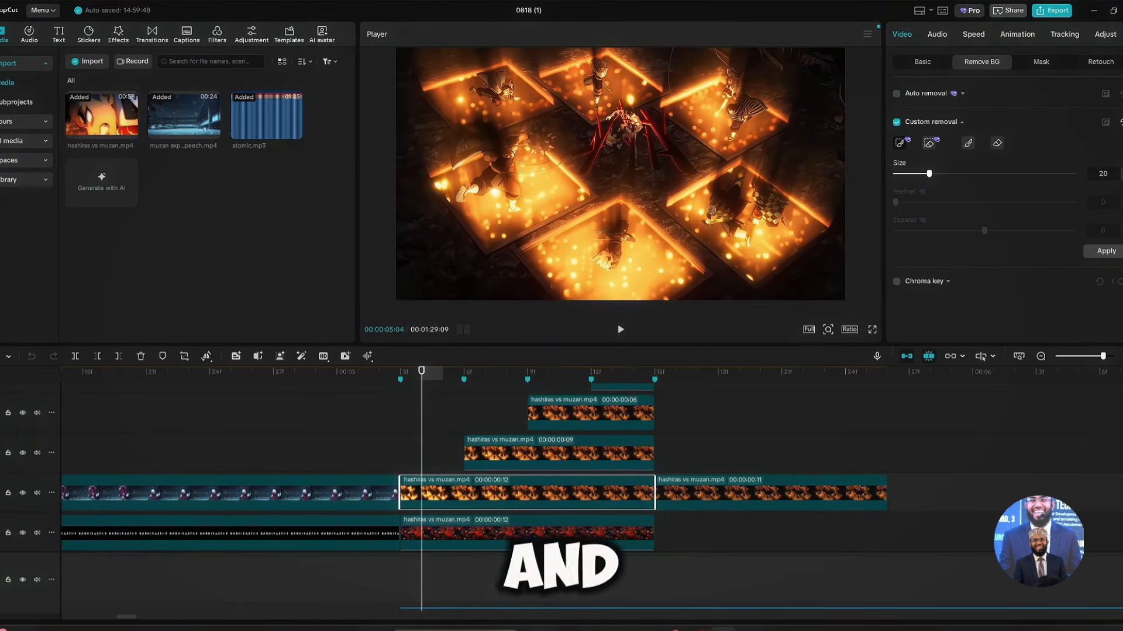
left_click(613, 248)
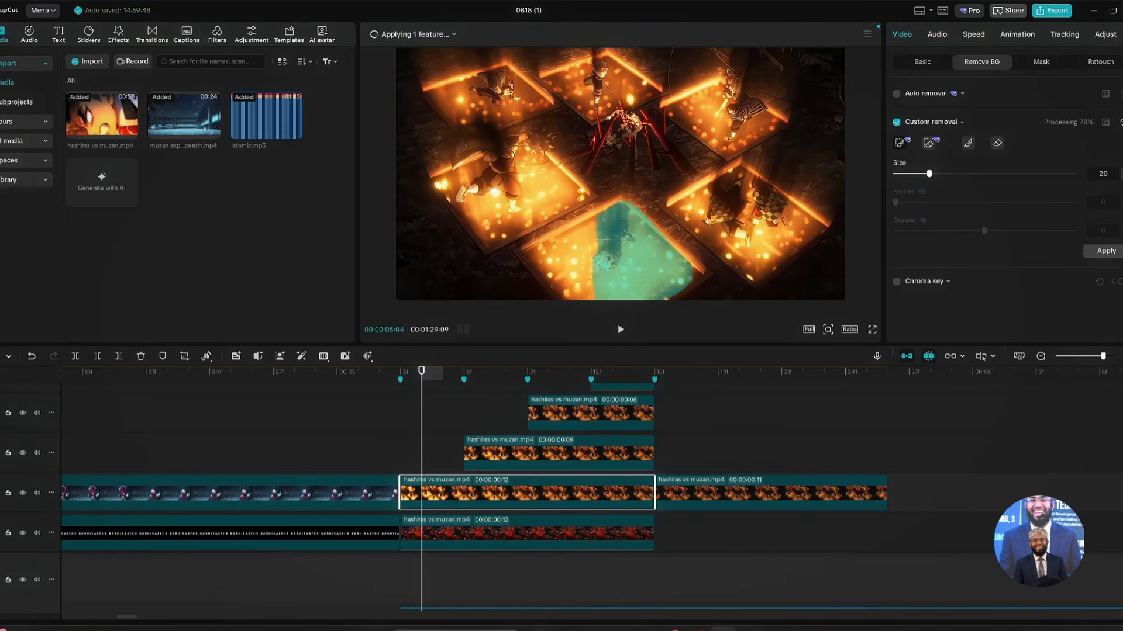
left_click(704, 284)
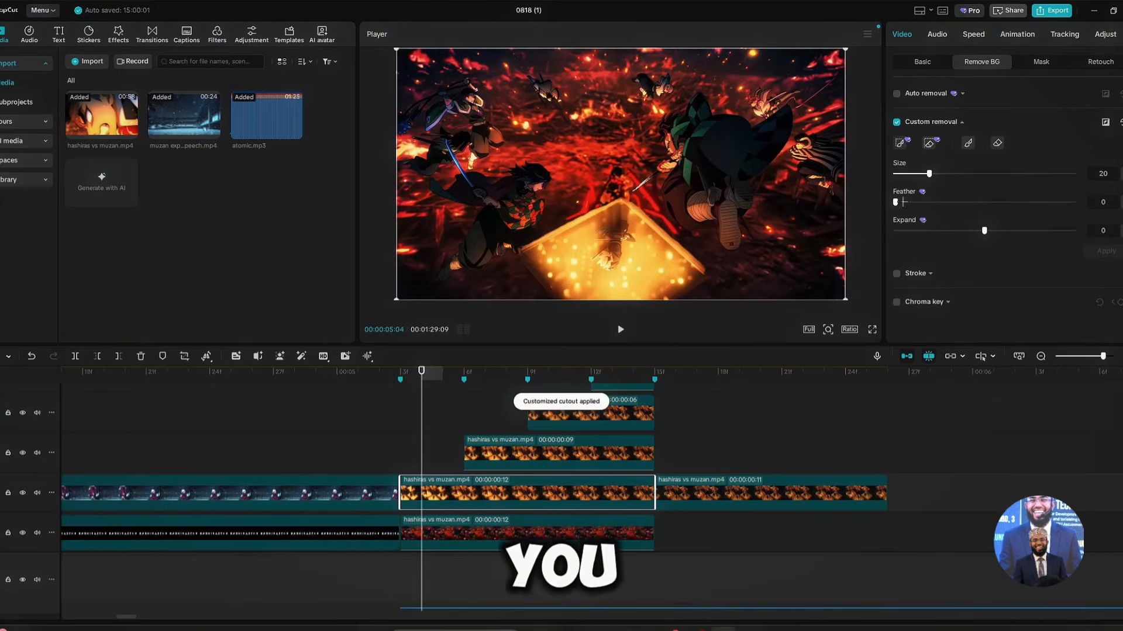
Step: Set the cutout's feather to 82 and its expand value to 7
left_click_drag(904, 202, 993, 201)
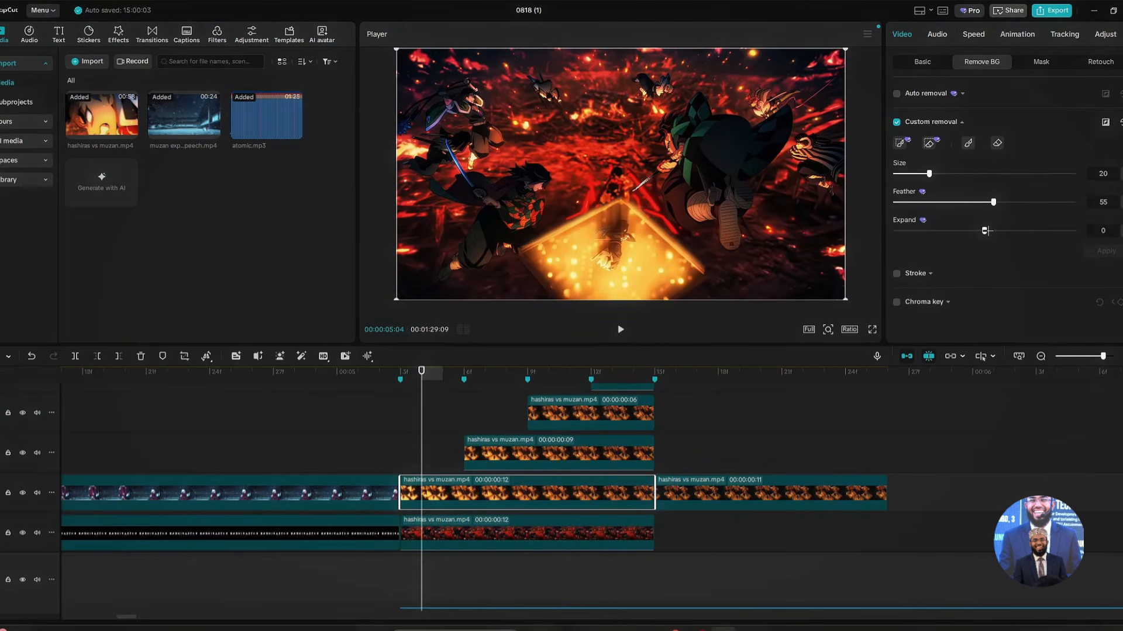
left_click_drag(956, 236, 1042, 202)
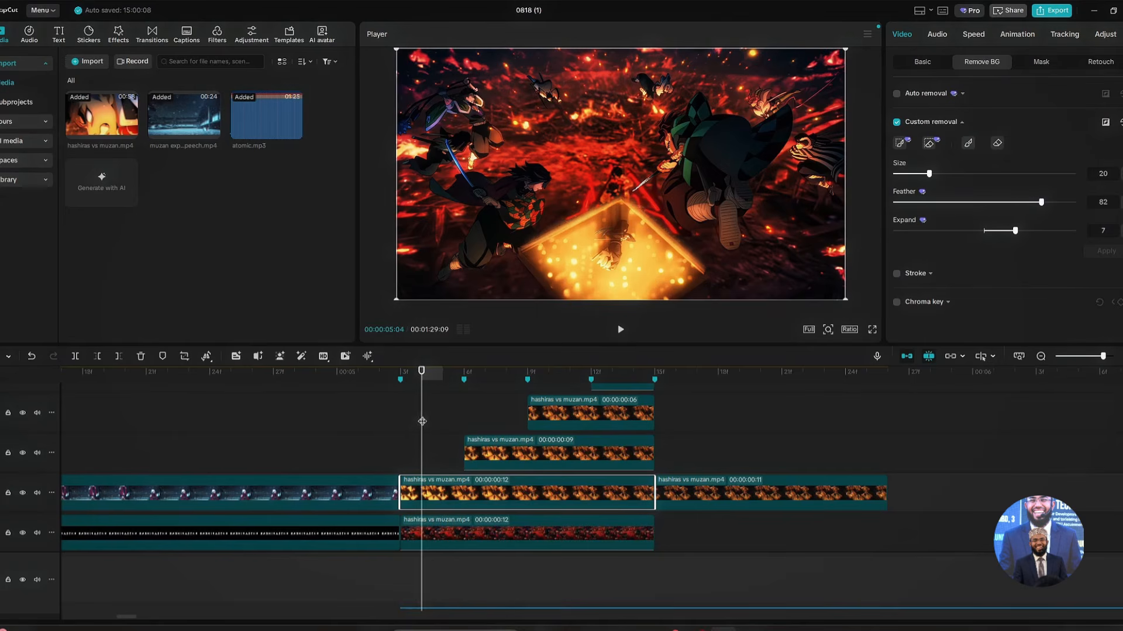
mouse_move(423, 422)
left_mouse_down()
mouse_move(379, 425)
mouse_move(409, 431)
left_mouse_up()
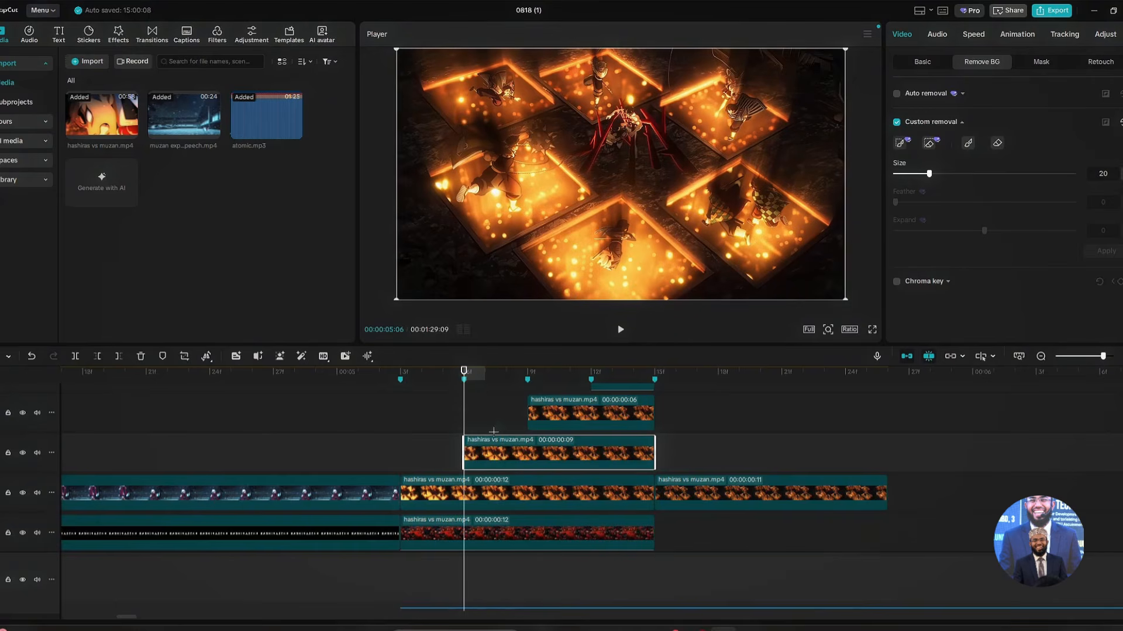
Step: Cut out a different glowing panel on each of the other stacked orange clips with Custom removal and feather the edges
key("Right")
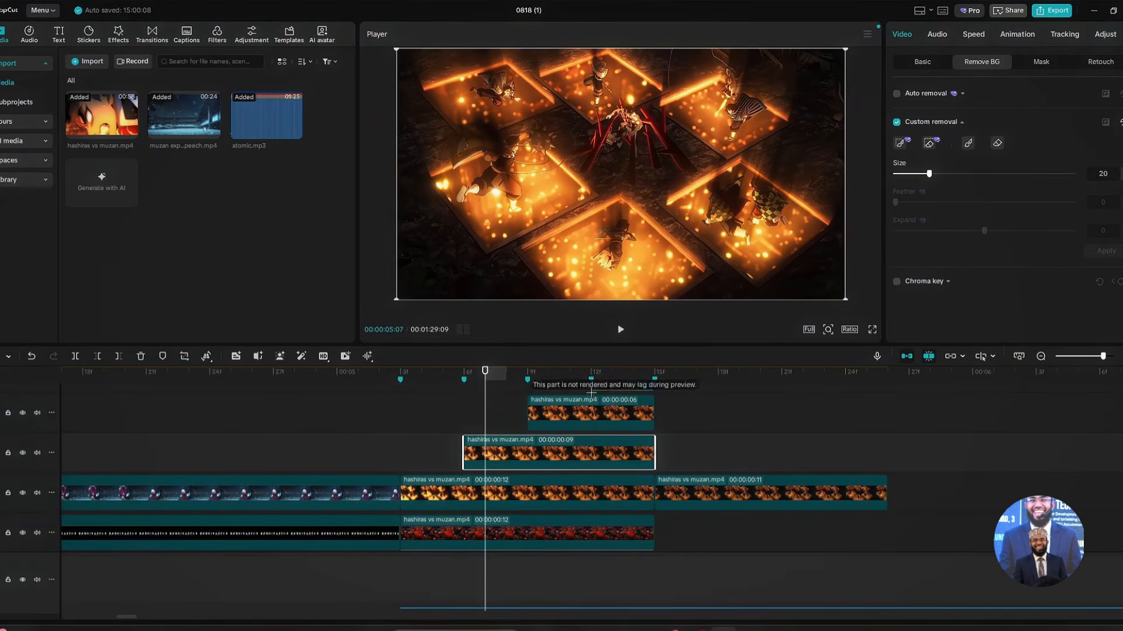
key("Left")
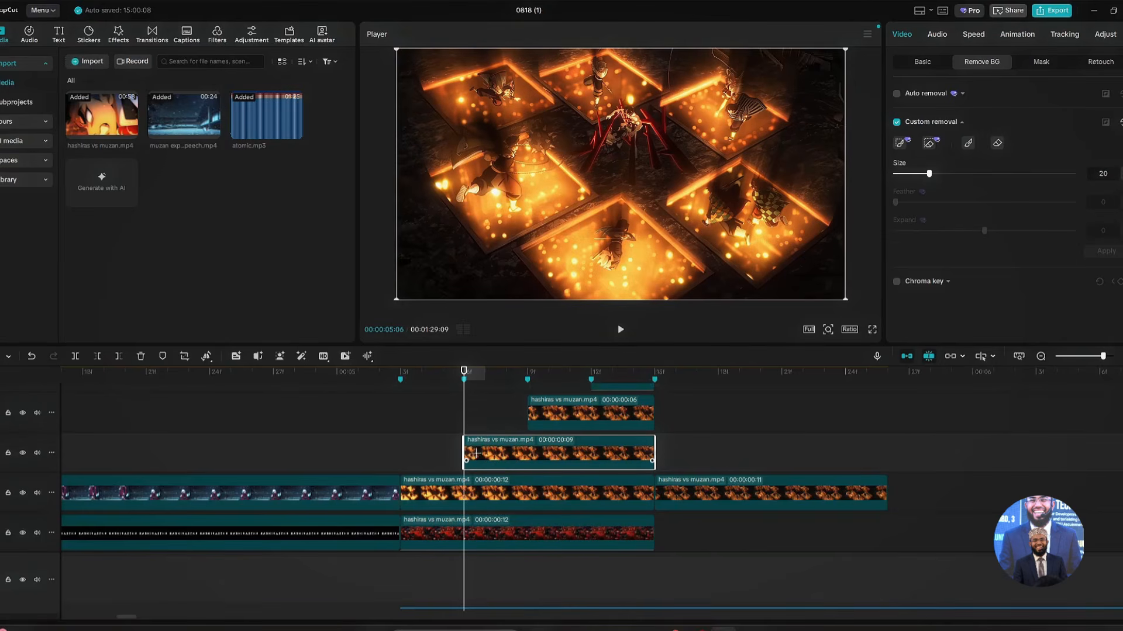
key("Right")
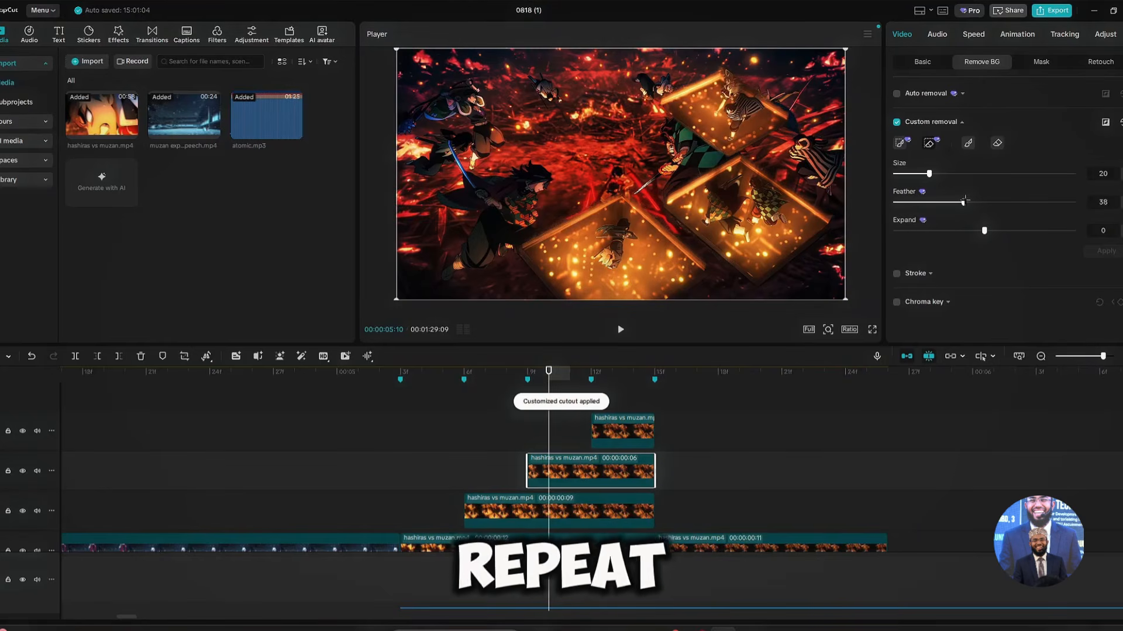
left_click(603, 397)
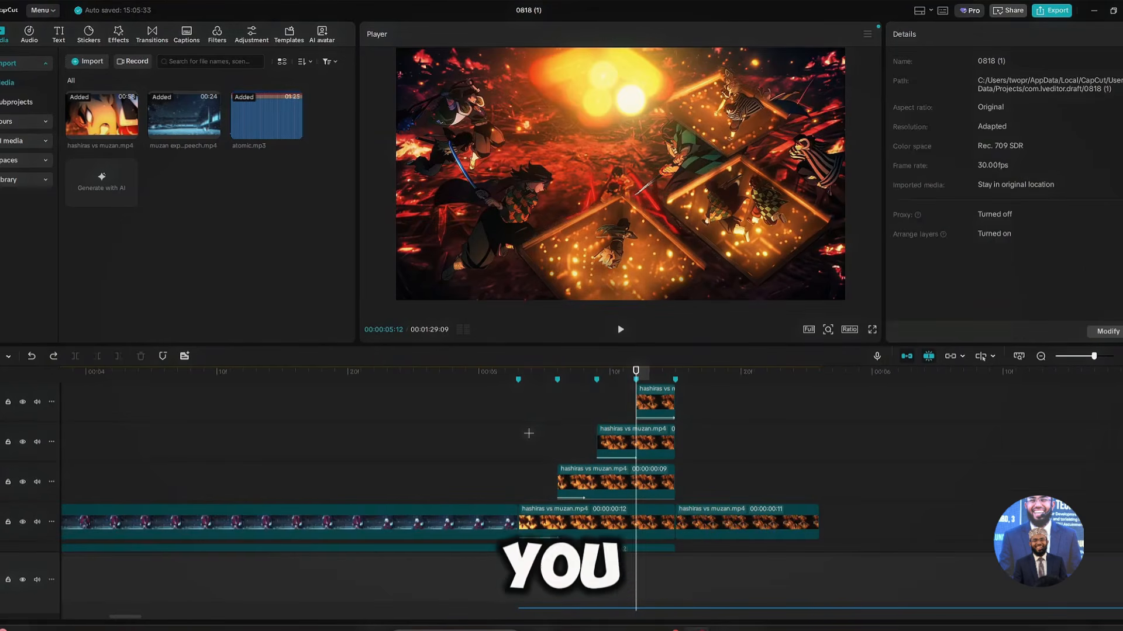
Step: Preview the stacked panel transition from 00:00:05:03 and check the frame at 00:00:05:15
left_click(528, 436)
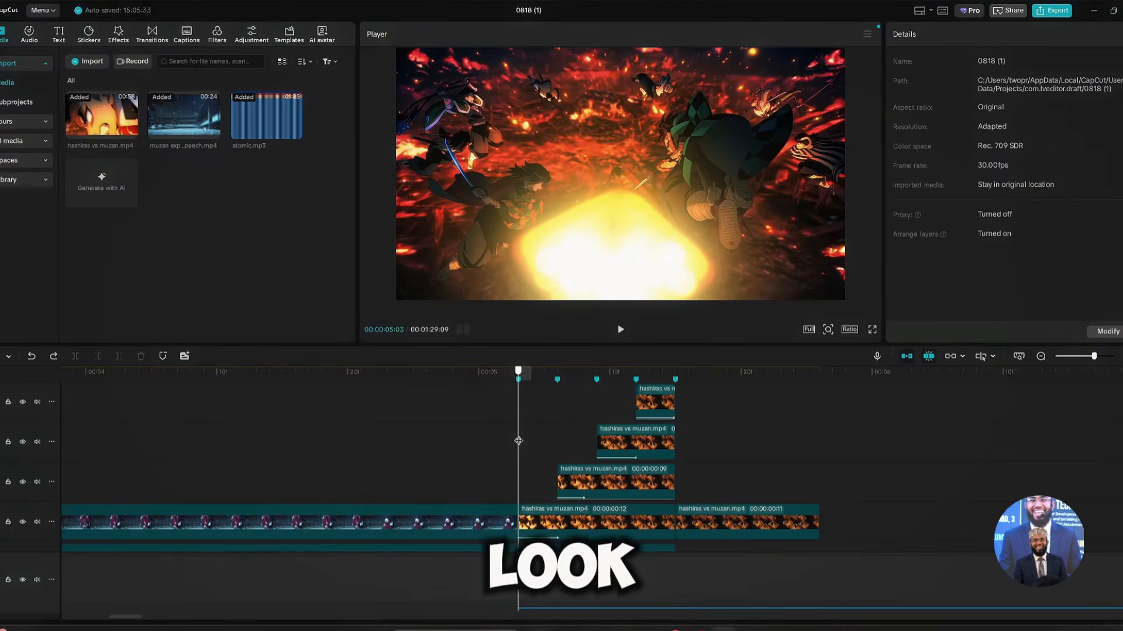
key("space")
left_click(677, 407)
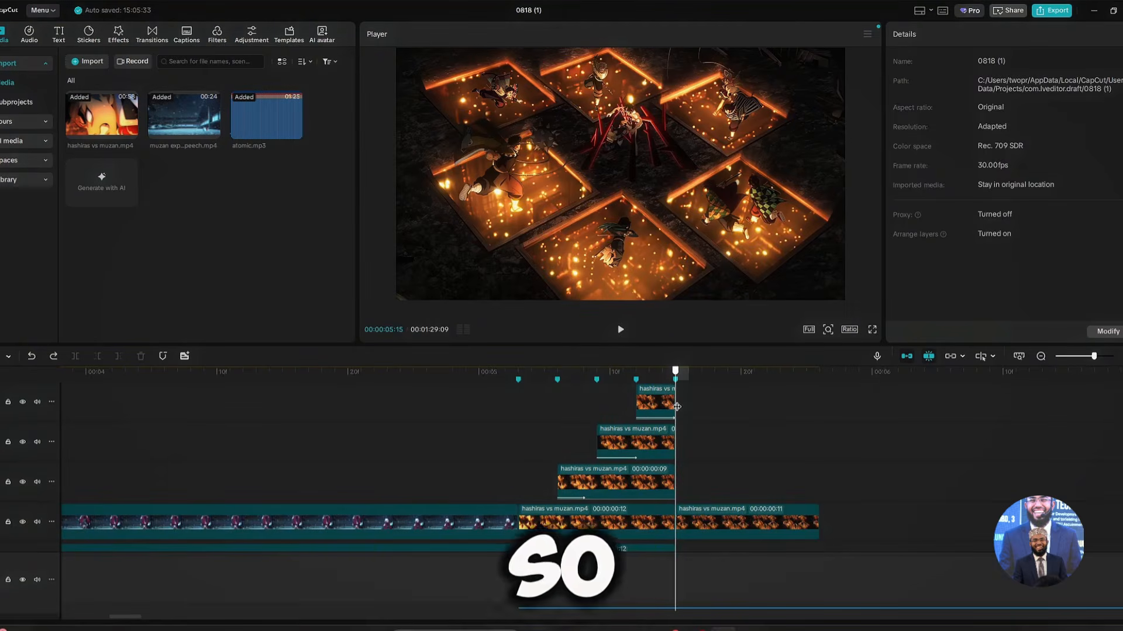
Step: Apply a 0.1 s Blur In animation to the orange clip starting at 00:00:05:15 and check its opening frames
left_click(707, 513)
left_click(1016, 35)
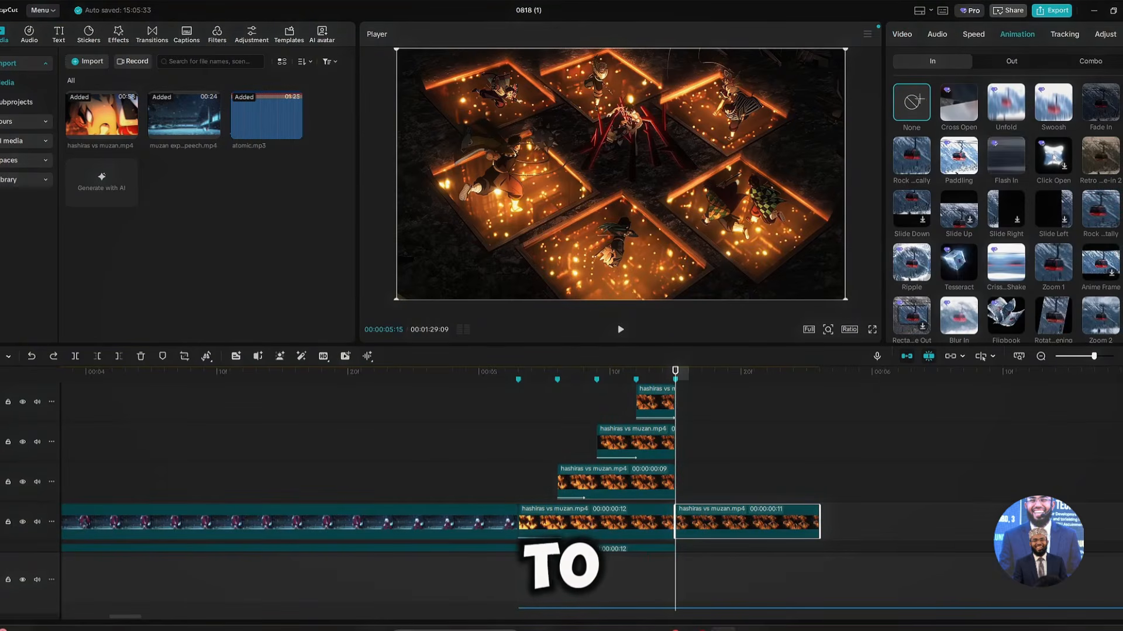
left_click(957, 317)
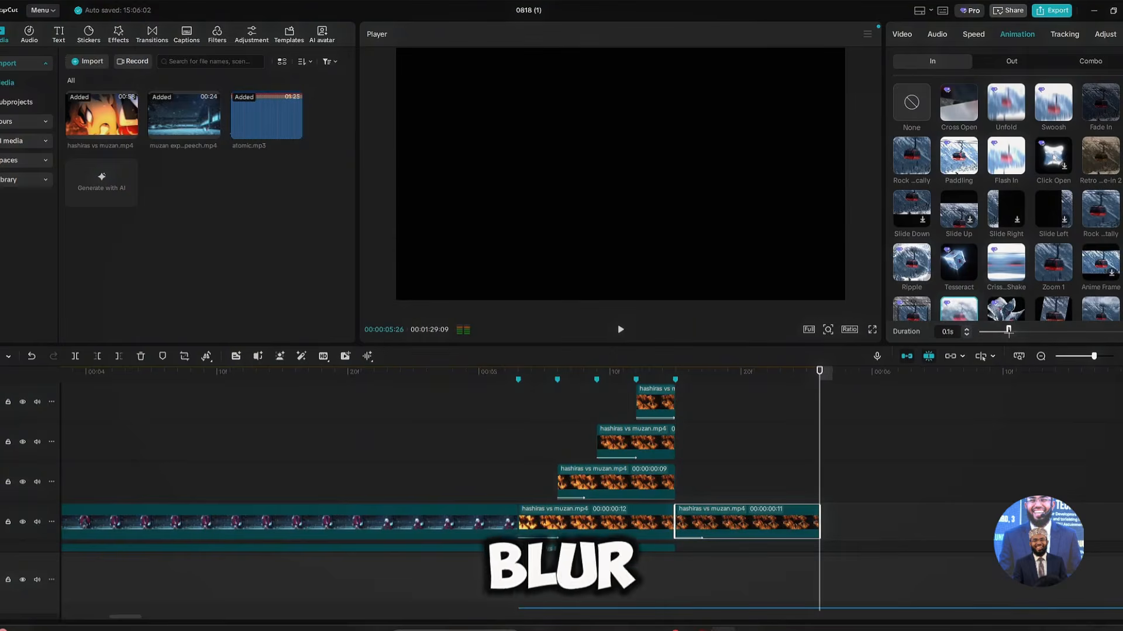
left_click(686, 464)
left_click(702, 475)
left_click(737, 507)
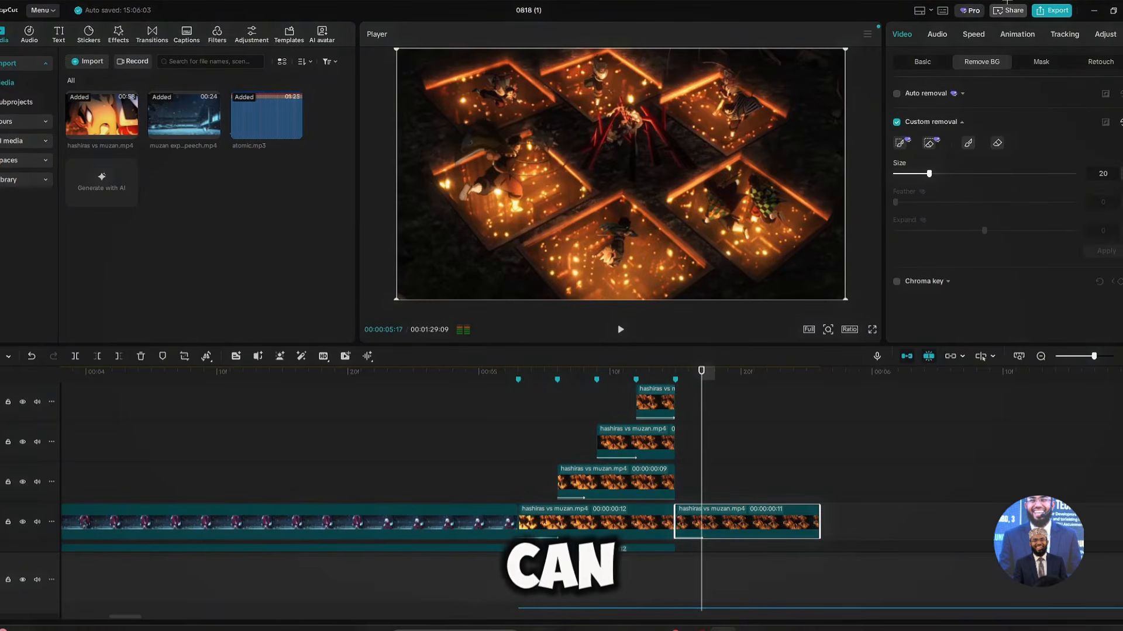
left_click(1022, 34)
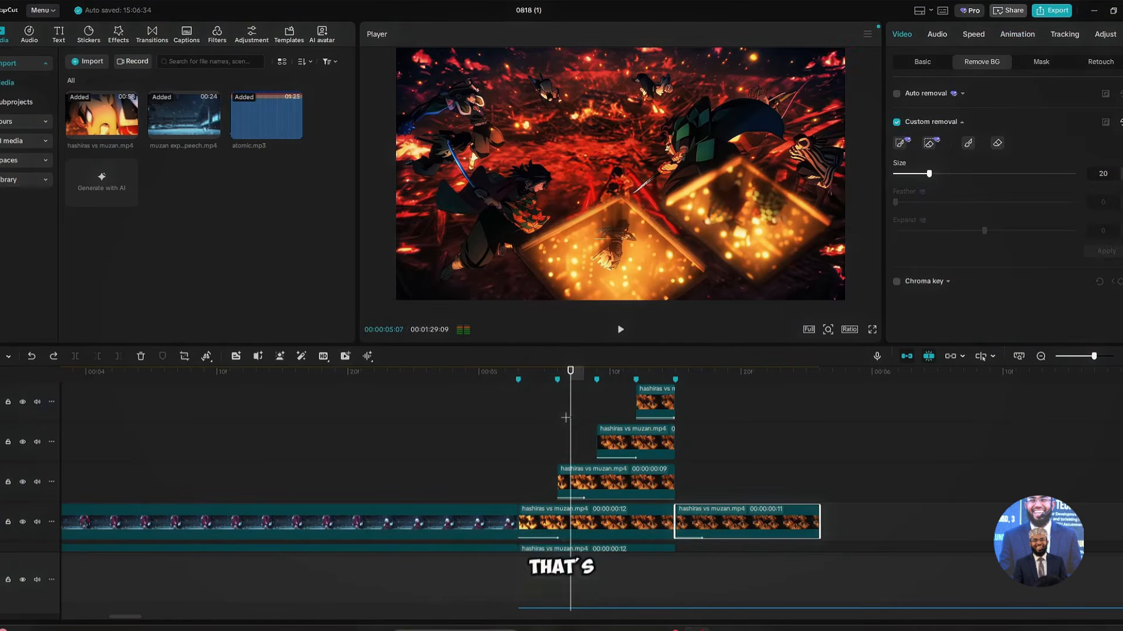
Step: Review the cutout panels of the stacked clips between 00:00:05:04 and 00:00:05:10
left_click(564, 416)
left_click(561, 424)
left_click(576, 426)
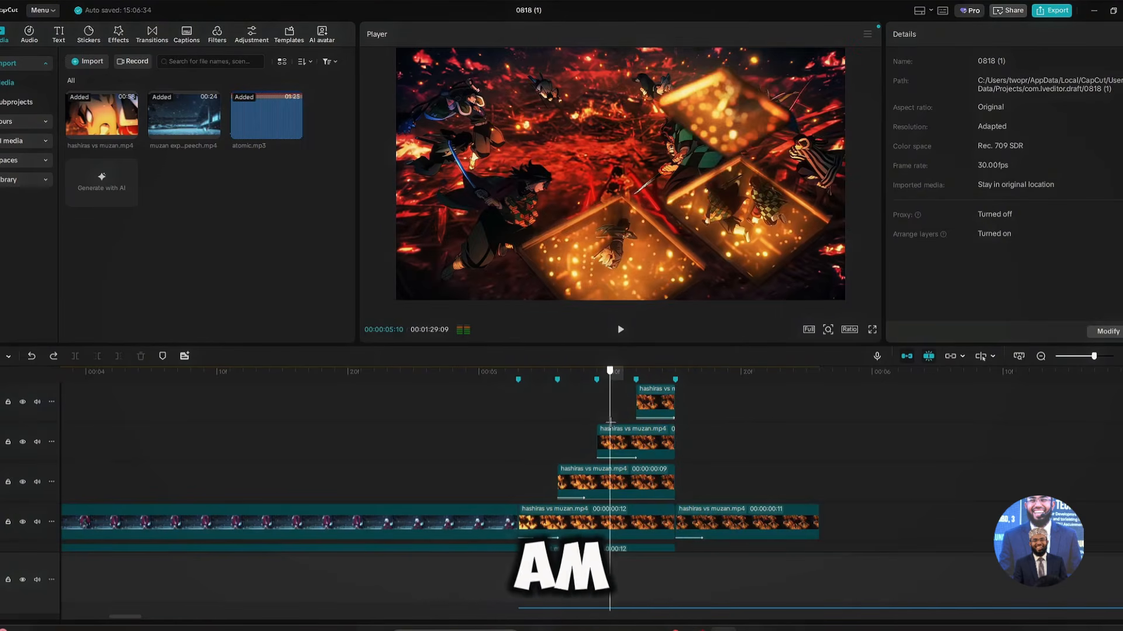
left_click(579, 430)
left_click_drag(579, 430, 546, 441)
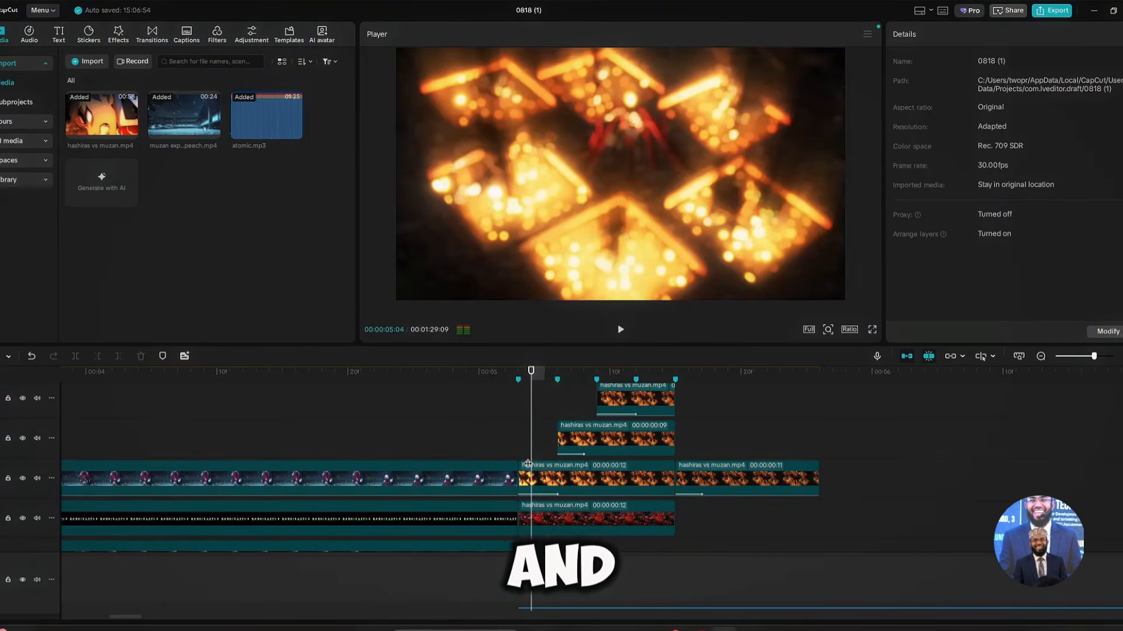
Step: Isolate the lower-center glowing panel of the orange clip starting at 00:00:05:03 with a Pen mask feathered to 40
left_click(528, 465)
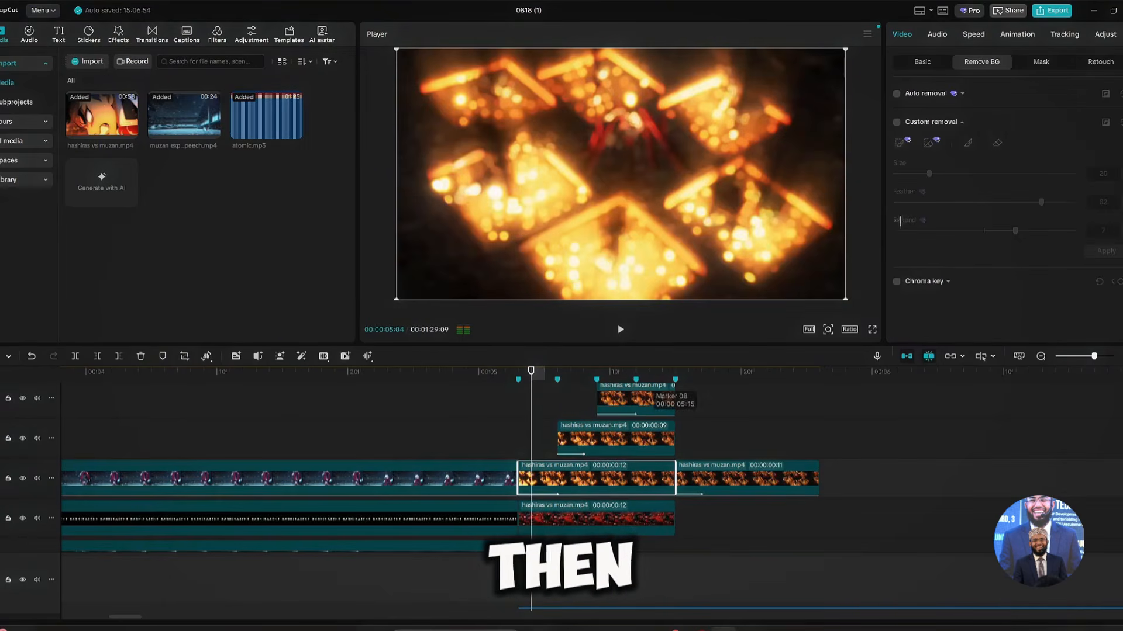
left_click(1037, 66)
left_click(1053, 202)
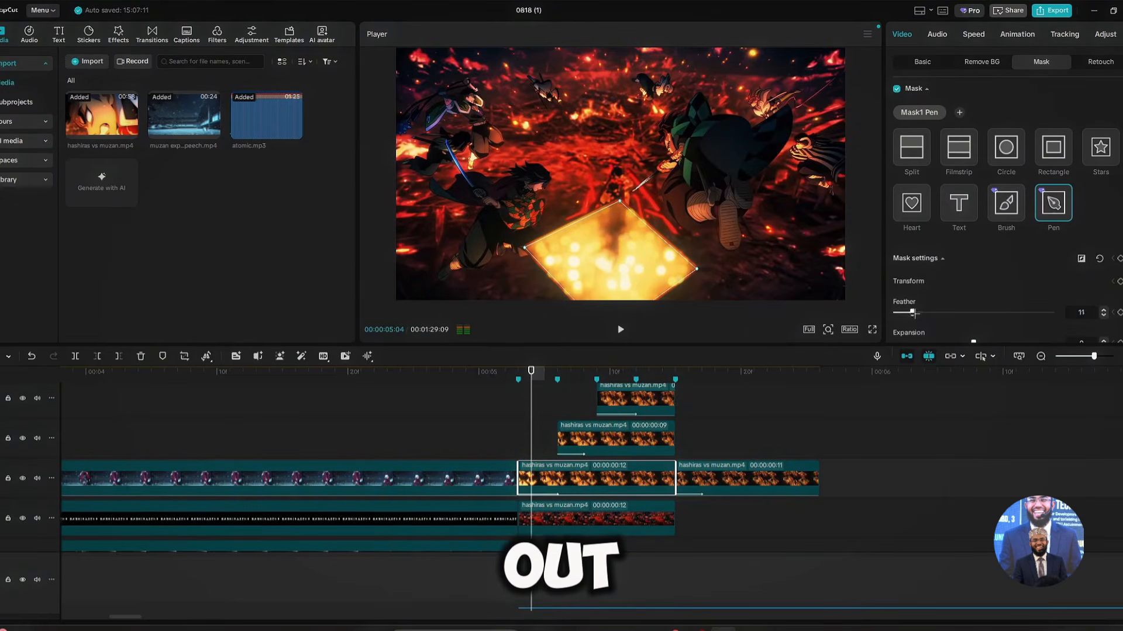
left_click_drag(914, 313, 942, 311)
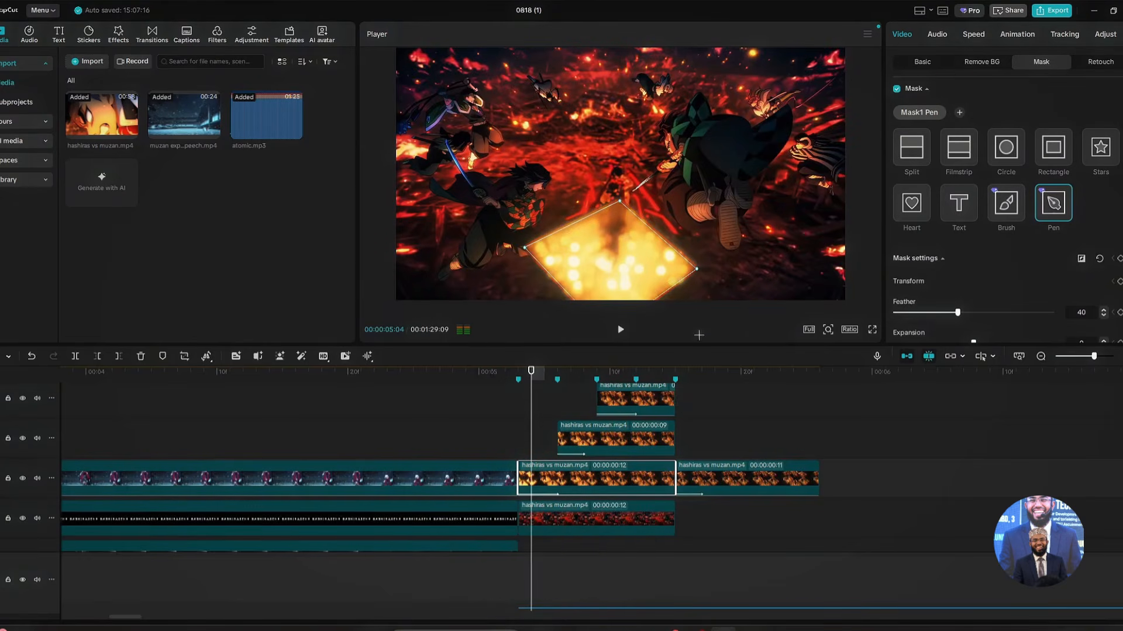
Step: Isolate the lower-right glowing panel of the clip starting at 00:00:05:06 with a Pen mask feathered to 41
left_click(570, 416)
left_click(588, 437)
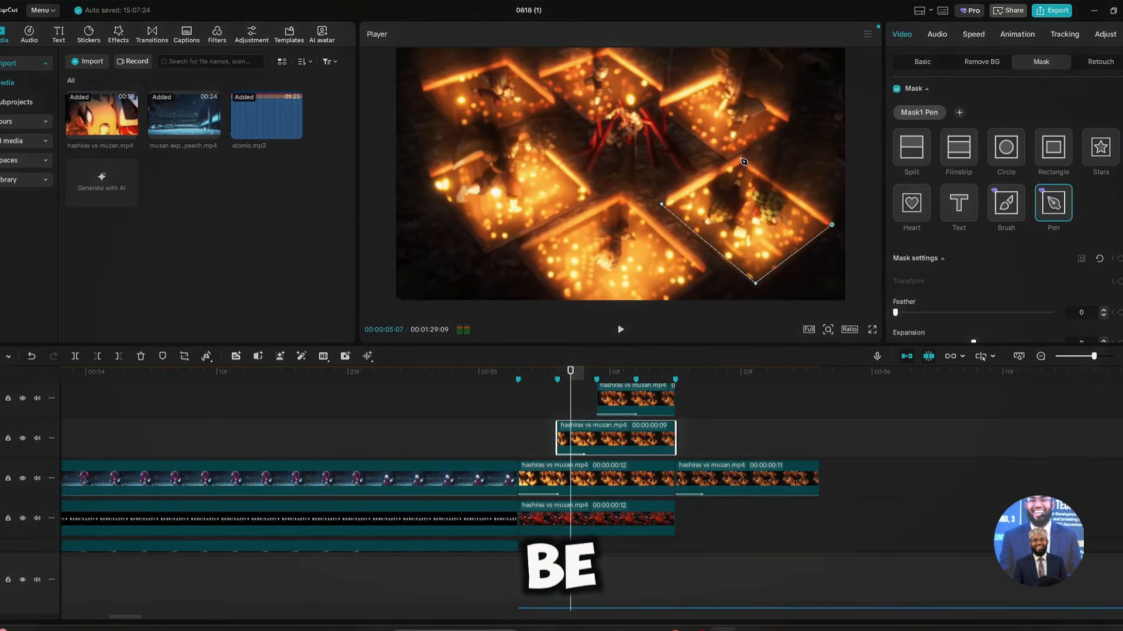
left_click(662, 203)
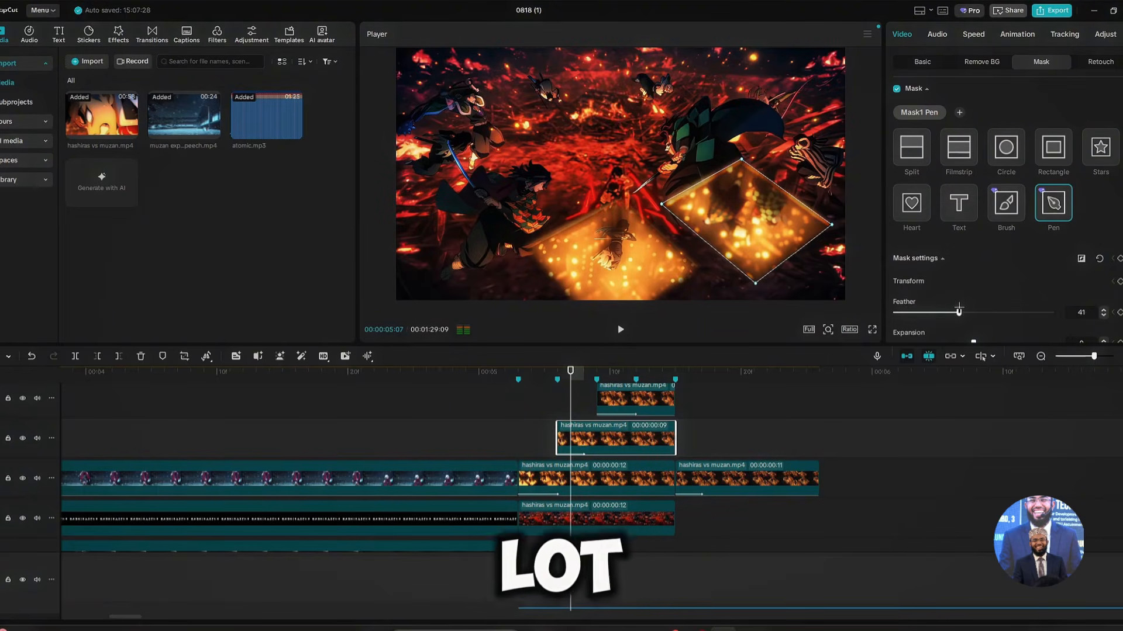
Step: Play back the masked panel transition from 00:00:05:03 and return to its start
left_click(531, 397)
scroll(535, 397, "down", 1)
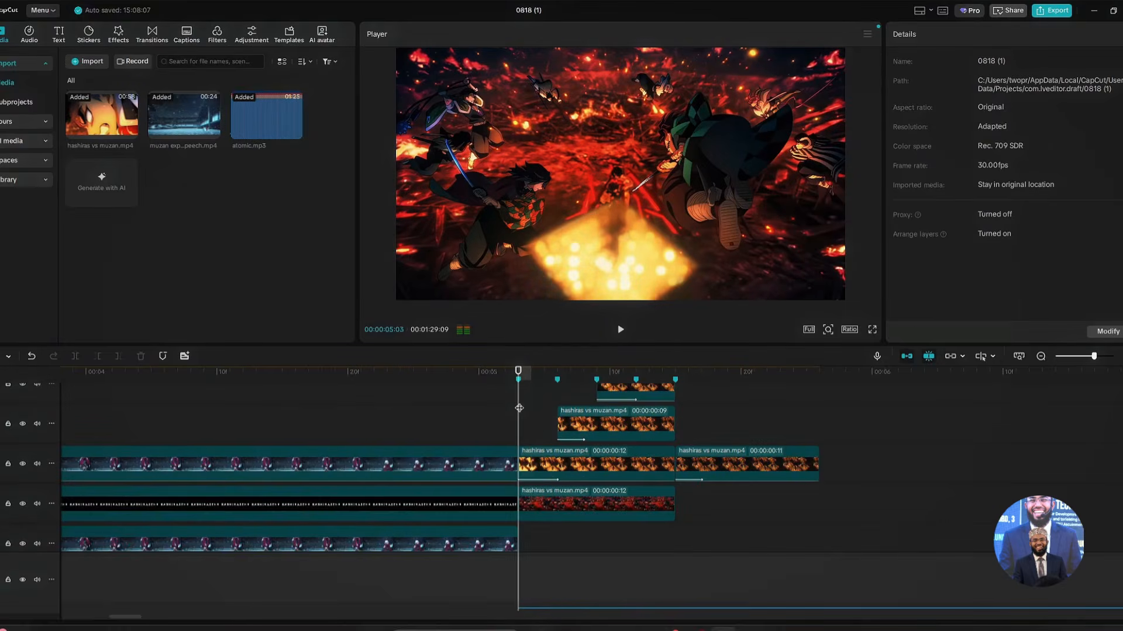
key("space")
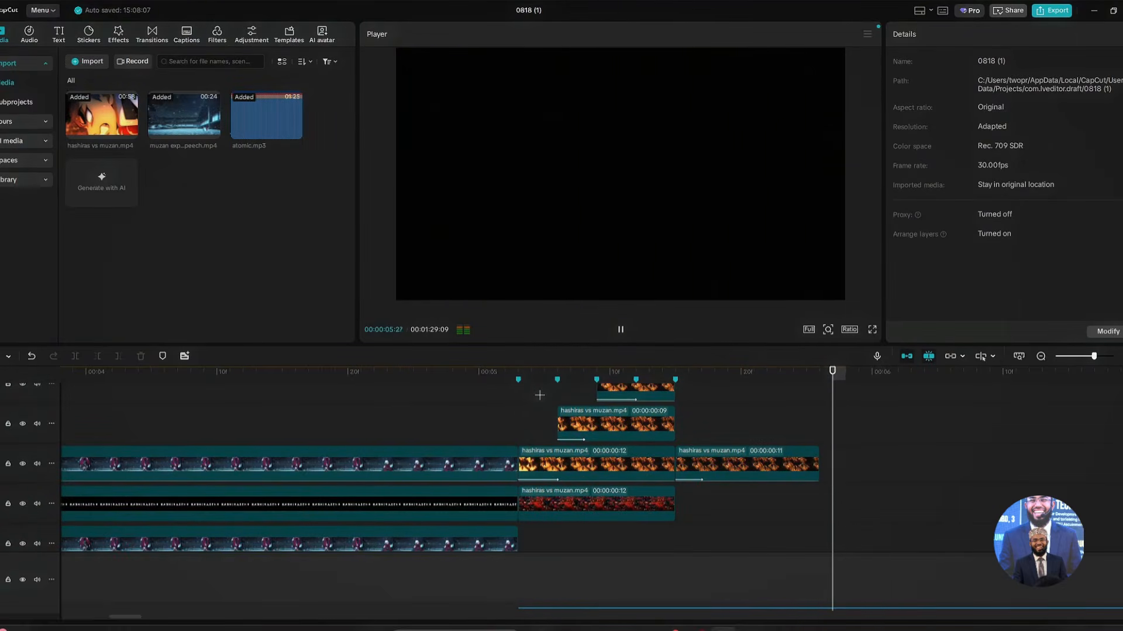
key("space")
key("space")
left_click(523, 401)
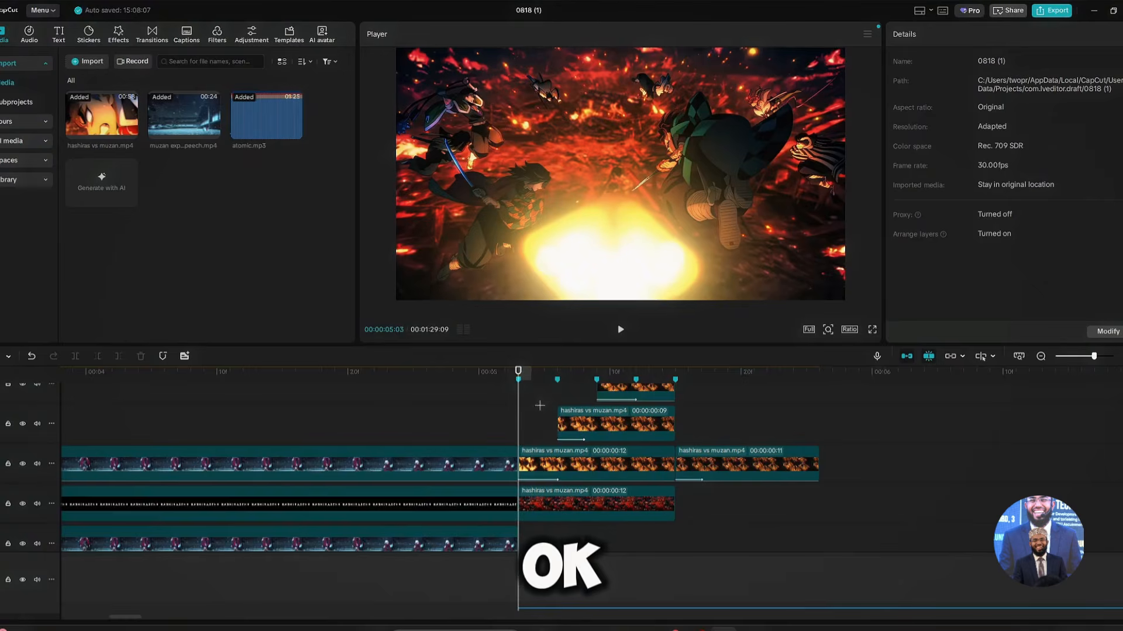
Step: Review the stacked masked clips and their glowing panels between 00:00:05:03 and 00:00:05:08
scroll(622, 439, "up", 1)
scroll(623, 439, "up", 1)
scroll(661, 448, "up", 1)
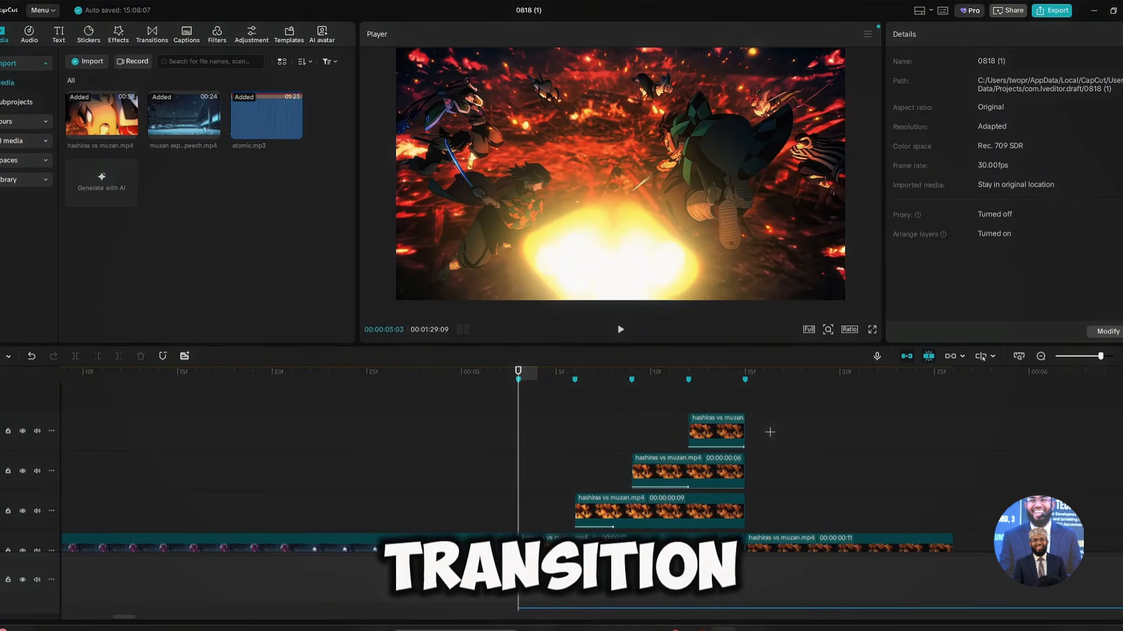
key("Right")
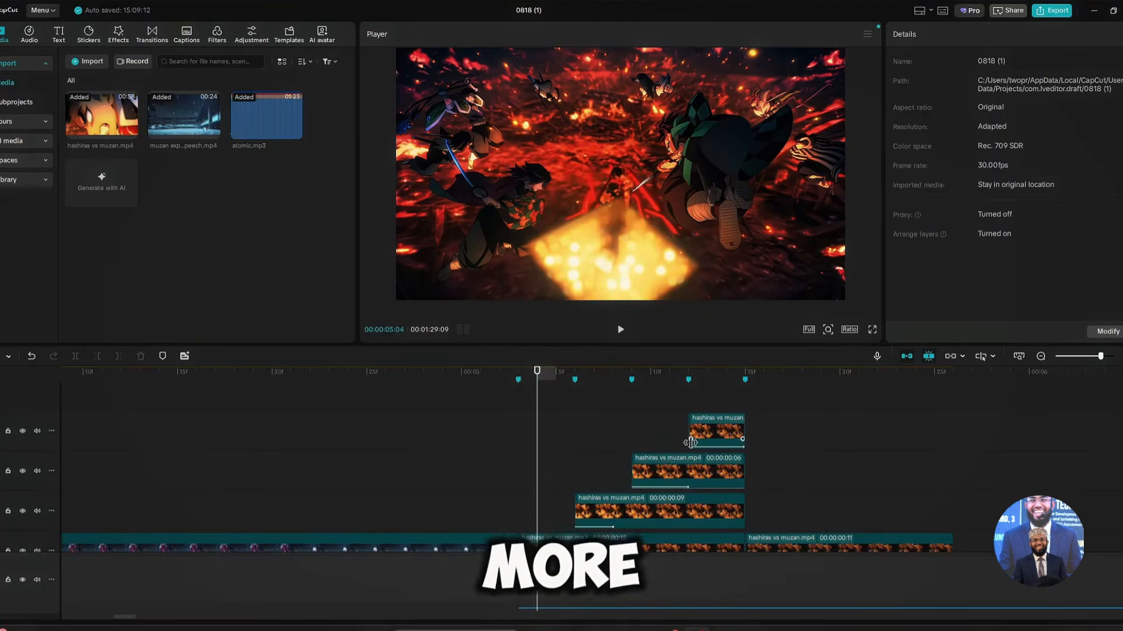
scroll(549, 486, "down", 2)
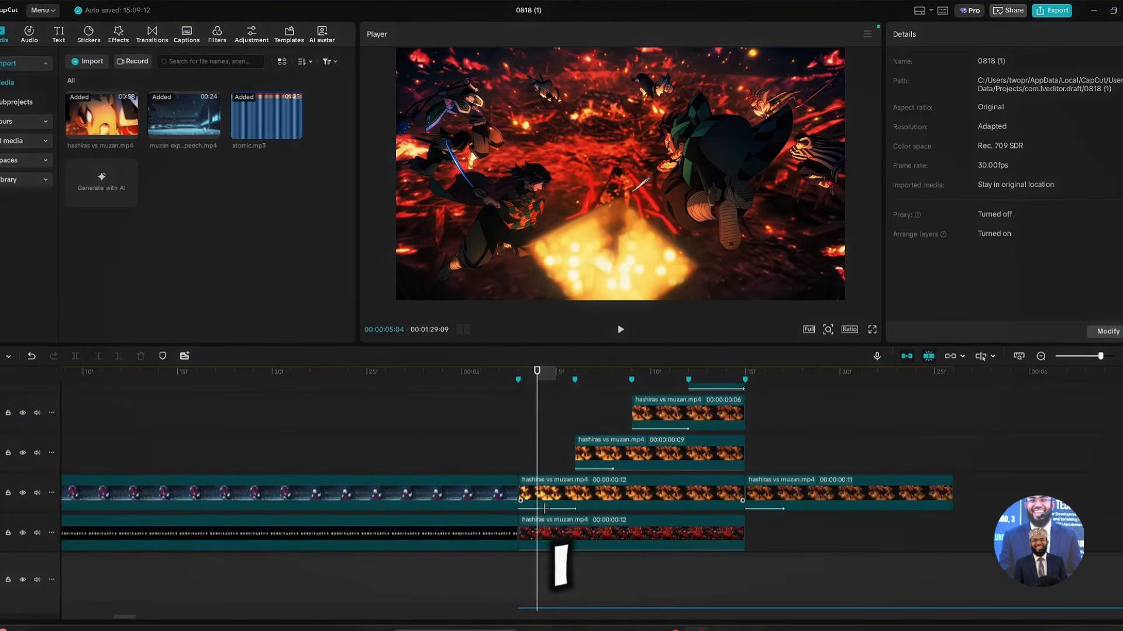
left_click(549, 494)
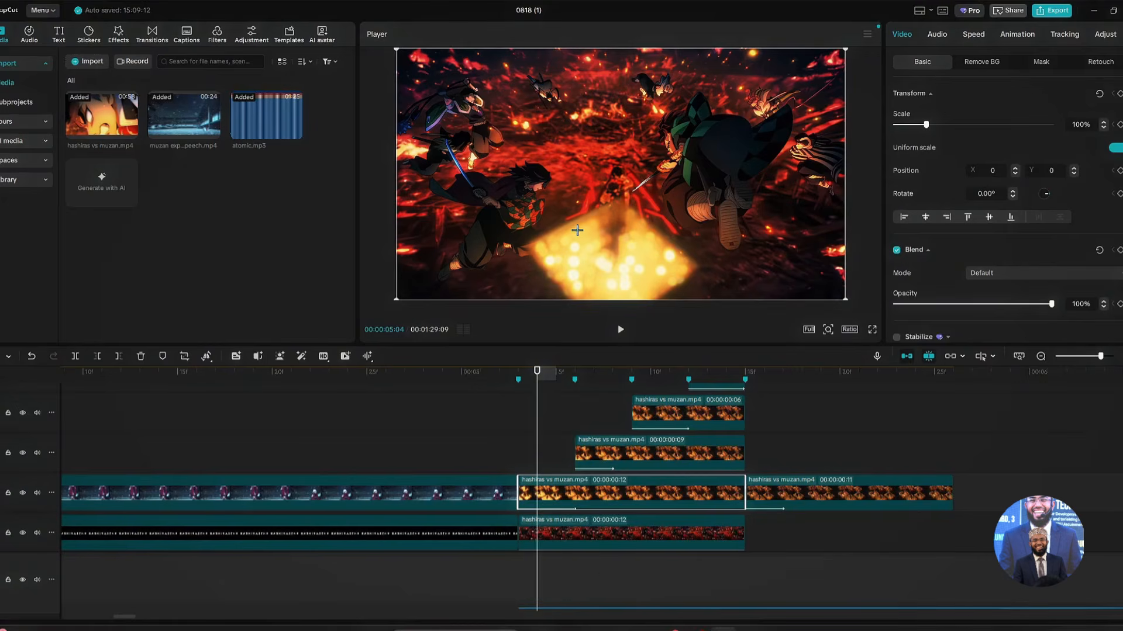
mouse_move(607, 232)
left_mouse_down()
mouse_move(630, 226)
mouse_move(617, 234)
left_mouse_up()
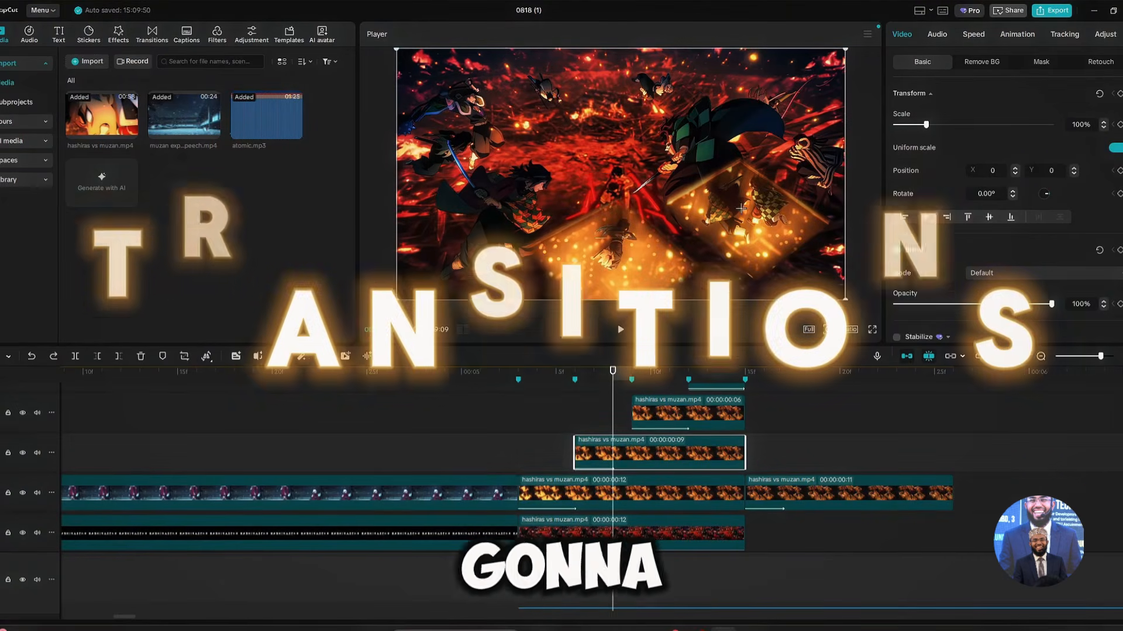
Step: Merge the stacked clips between 00:00:05:03 and 00:00:05:15 into one compound clip on the same track as the following clip
scroll(710, 418, "up", 2)
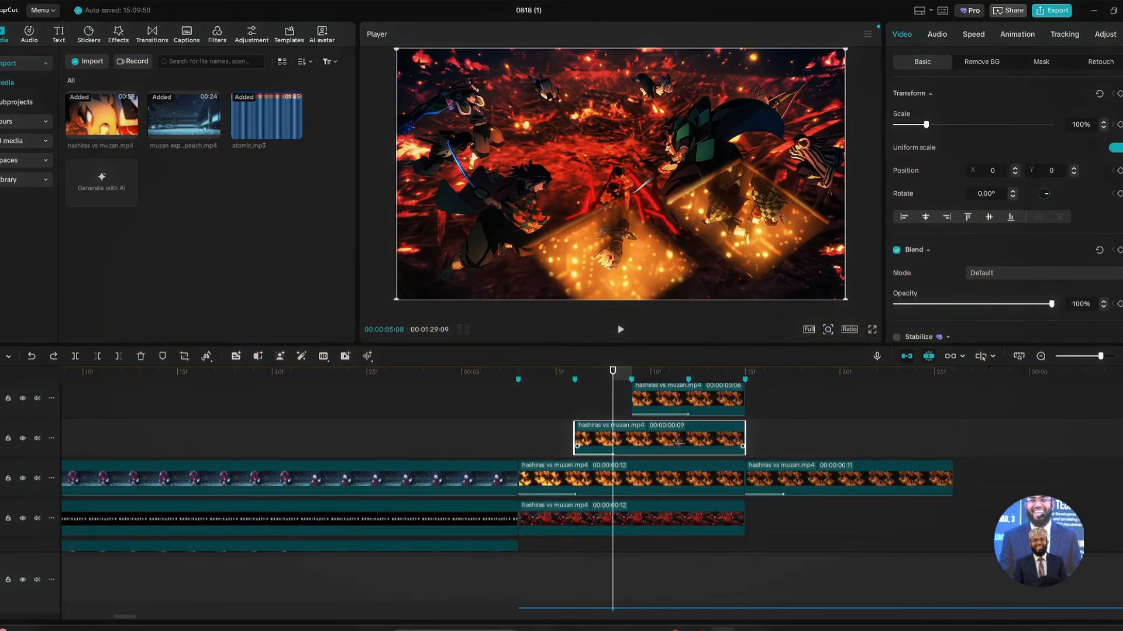
left_click_drag(708, 394, 590, 544)
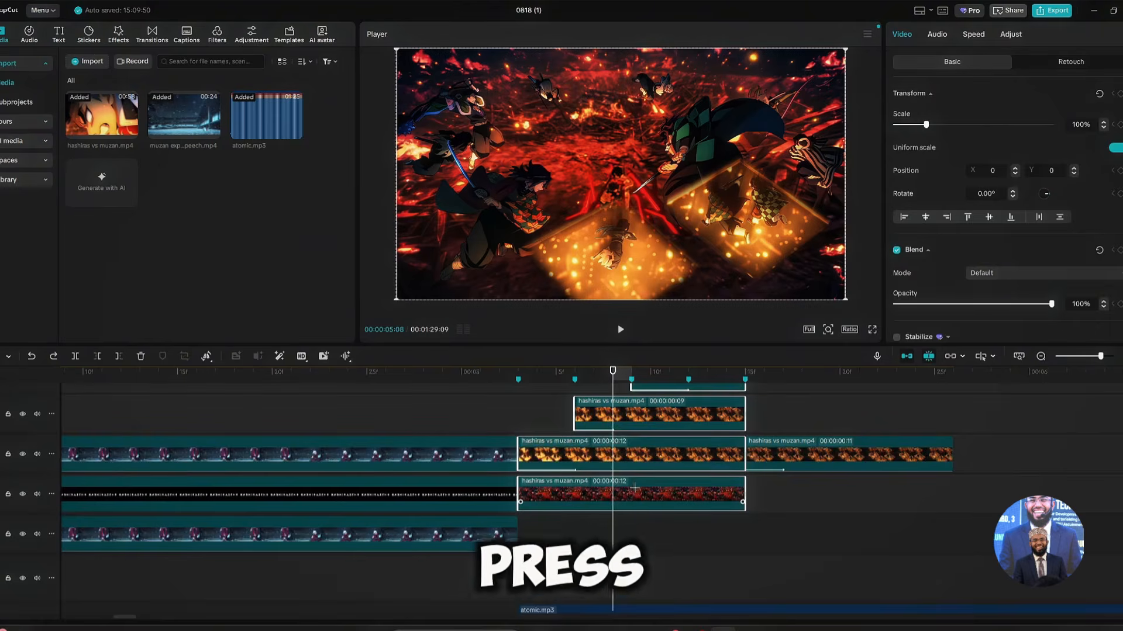
key("alt+g")
right_click(614, 487)
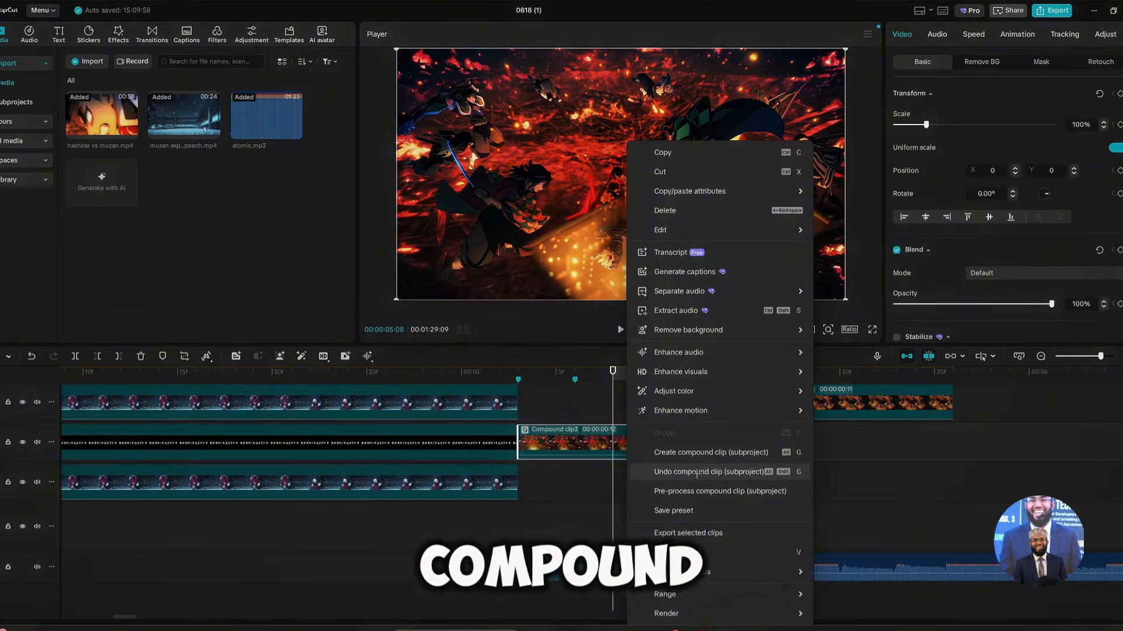
left_click(691, 454)
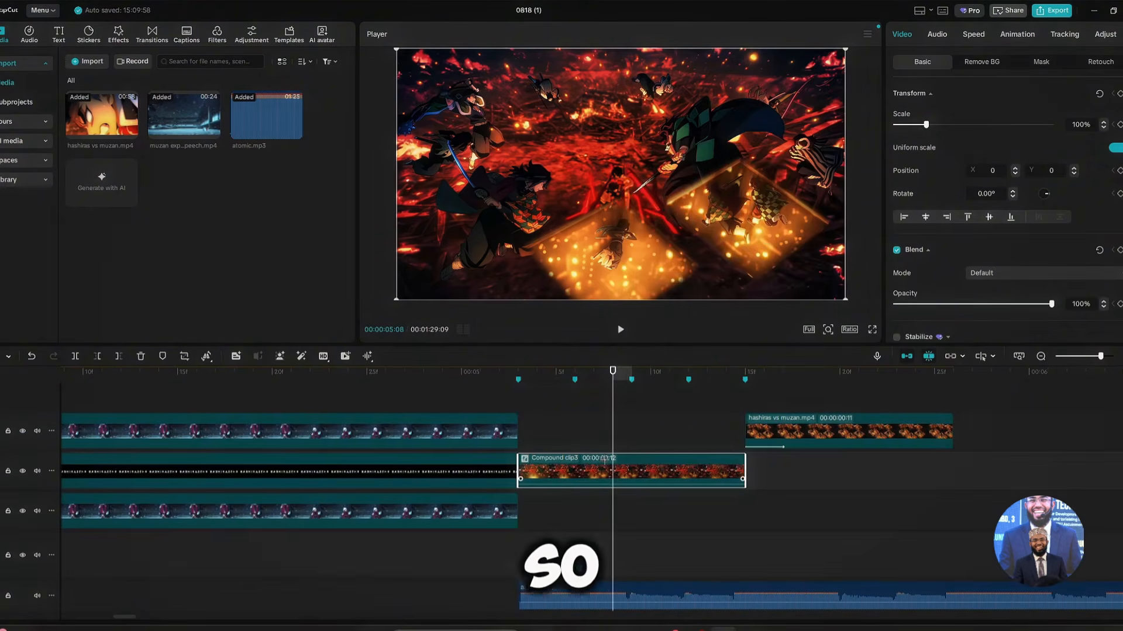
left_click(523, 406)
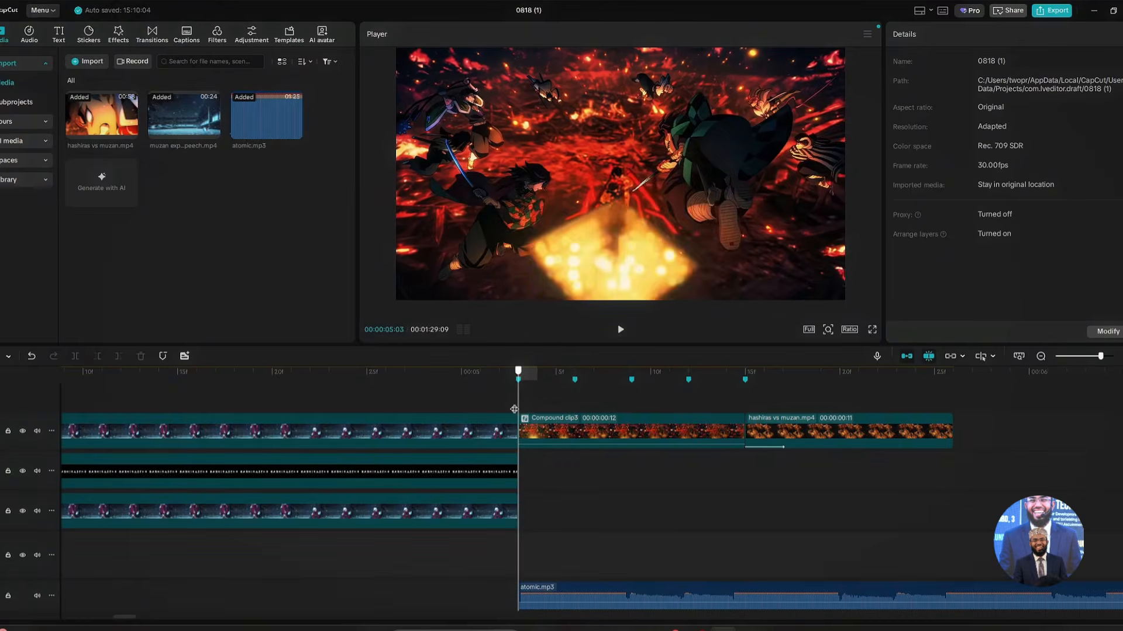
Step: Apply the Zoom 2 combo animation to the compound clip starting at 00:00:05:03
left_click(710, 403)
left_click_drag(711, 404, 799, 401)
left_click(537, 429)
left_click(1018, 34)
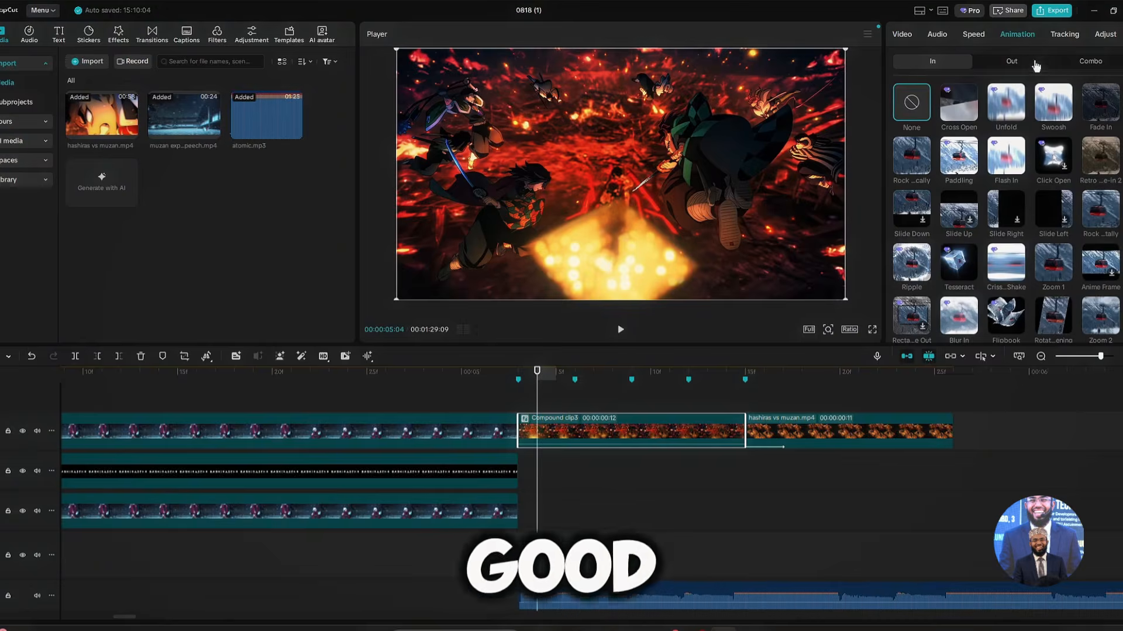
left_click(1077, 61)
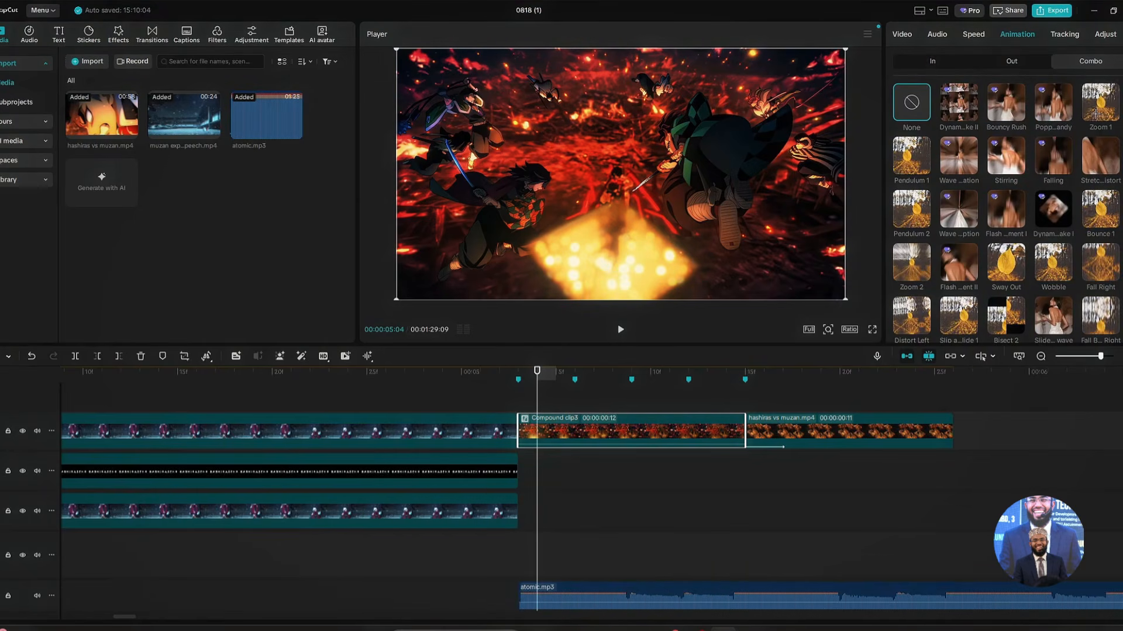
left_click(914, 257)
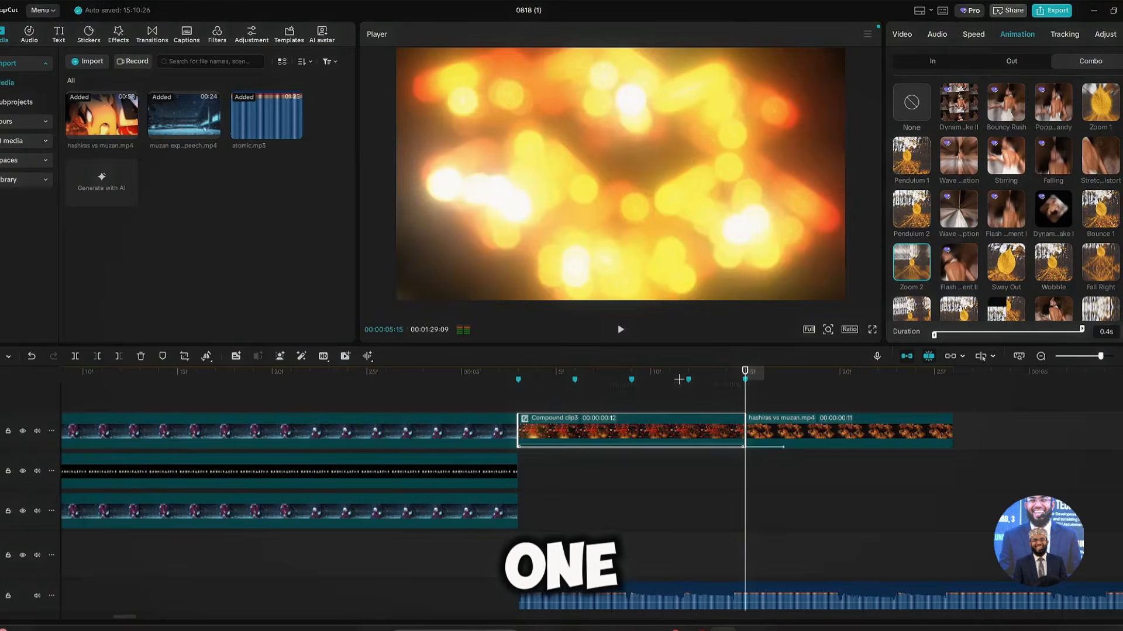
Step: Convert the glowing panels clip starting at 00:00:05:15 into a compound clip and open its combo animations
right_click(784, 432)
left_click(831, 491)
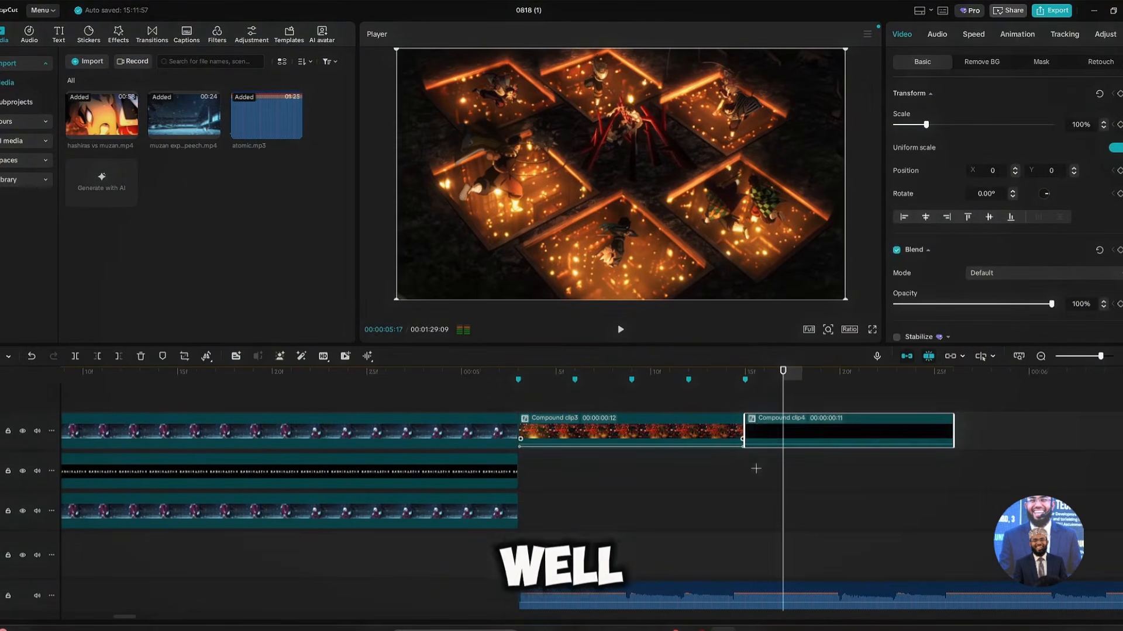
left_click(1033, 37)
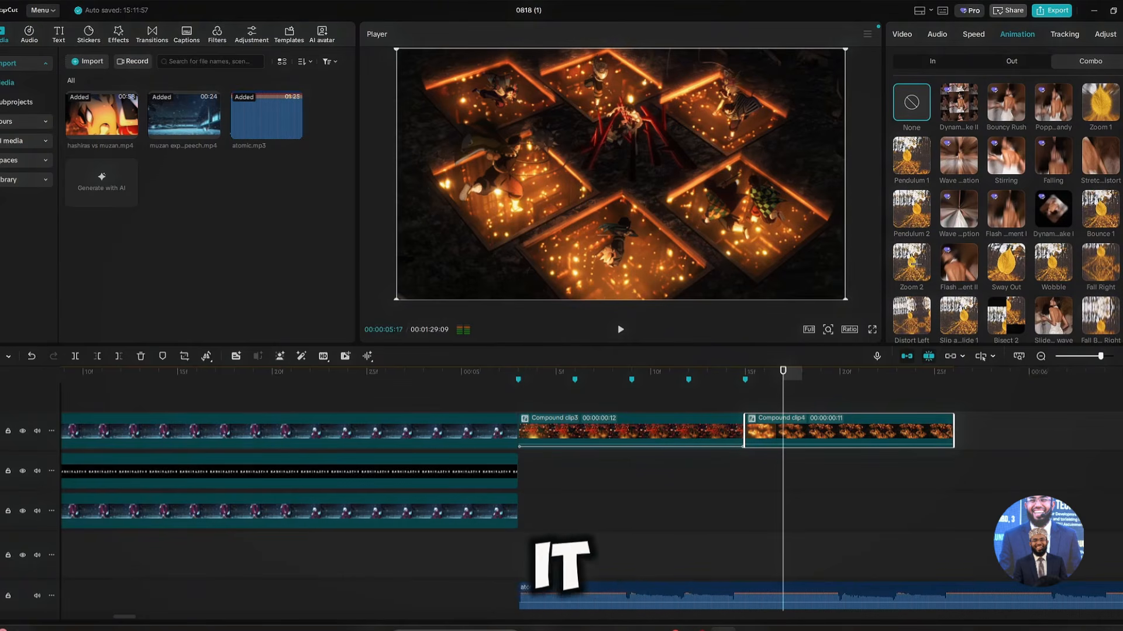
Step: Play back the animated transition between the two compound clips from 00:00:05:12
left_click(684, 390)
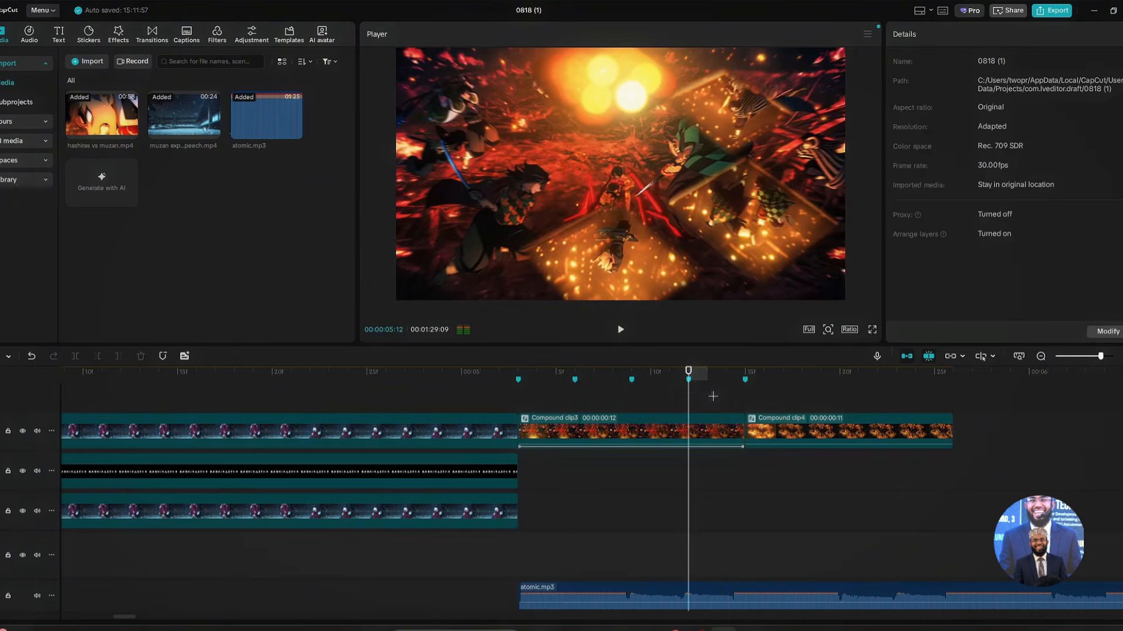
key("space")
key("space")
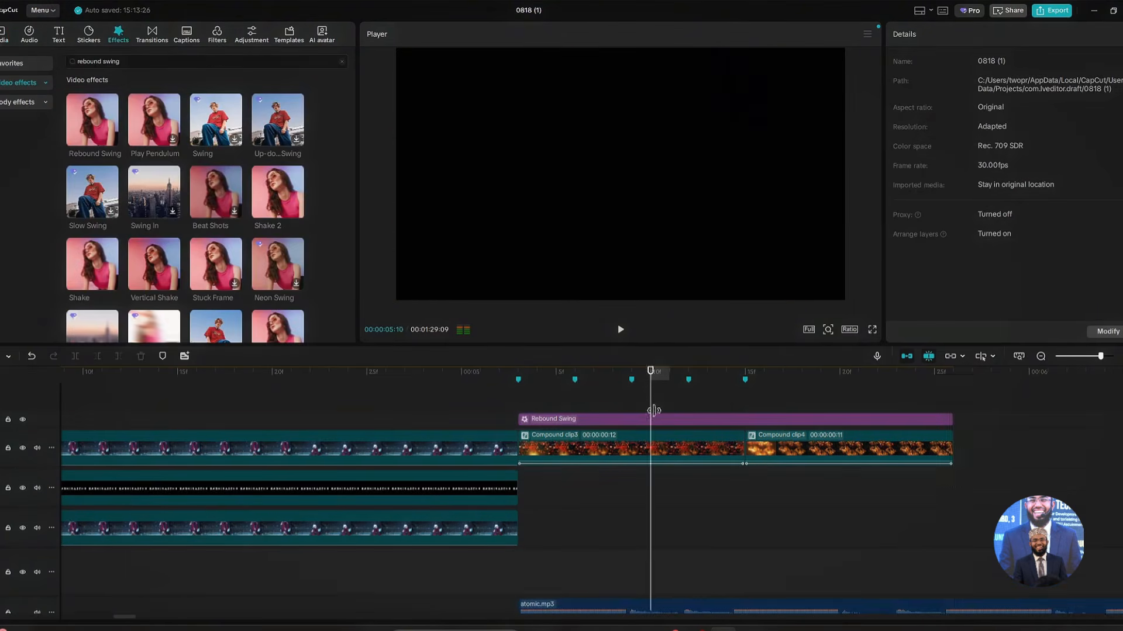
Step: Preview the Rebound Swing effect over both compound clips from 00:00:05:03
left_click(684, 420)
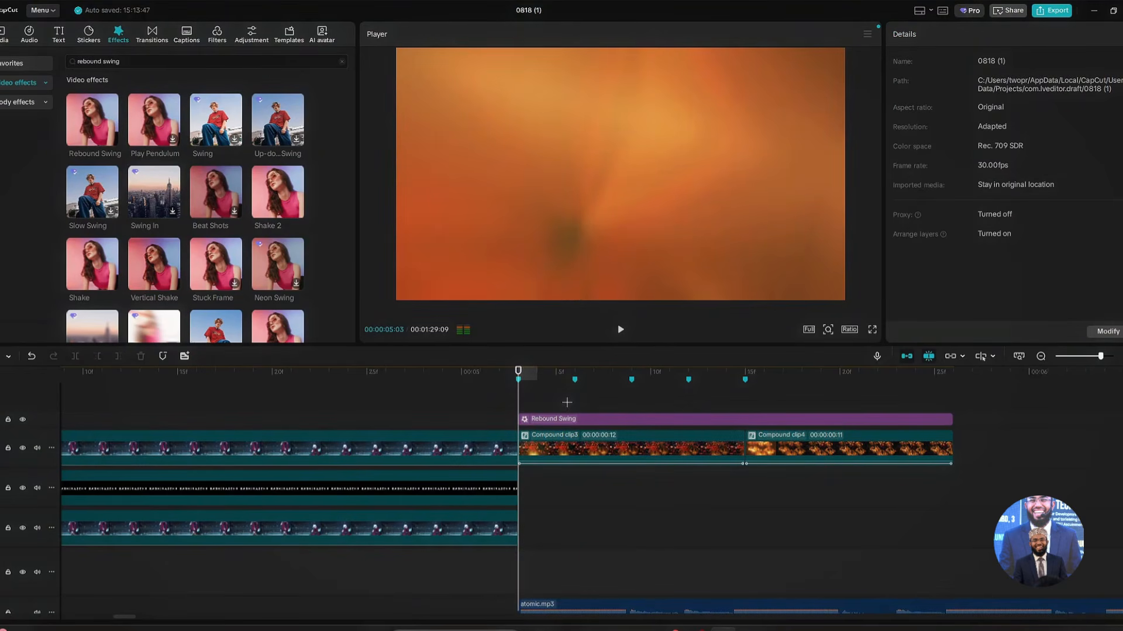
key("space")
left_click_drag(569, 403, 803, 414)
right_click(954, 449)
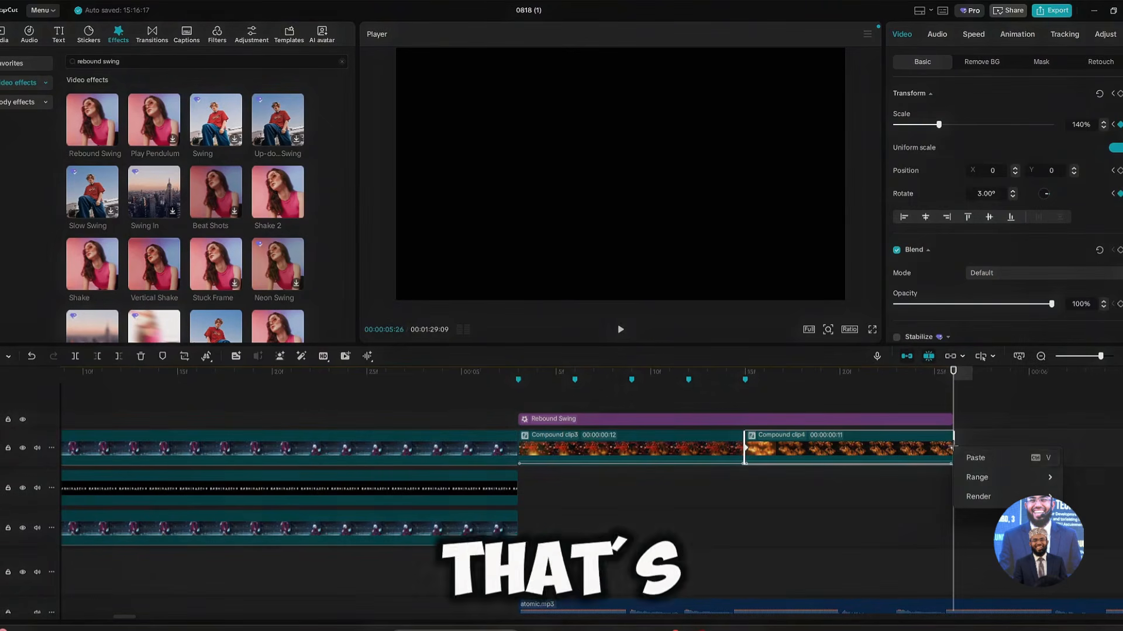
left_click(952, 447)
right_click(953, 450)
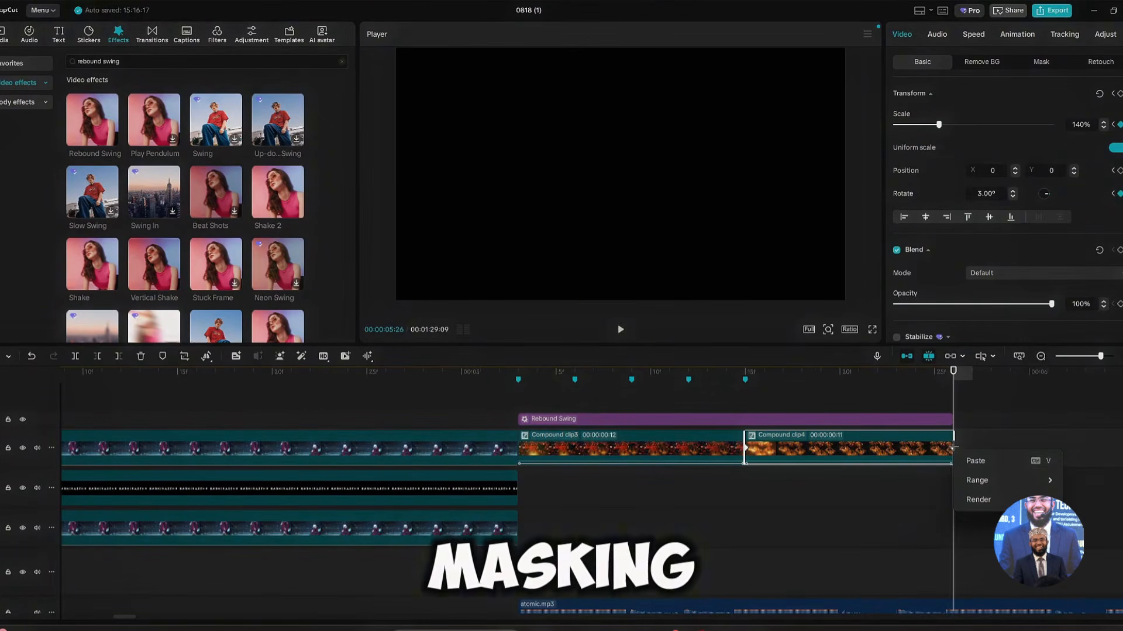
left_click(950, 447)
Step: Scrub through the finished masking transition across the two compound clips
left_click_drag(764, 374, 777, 405)
left_click(711, 401)
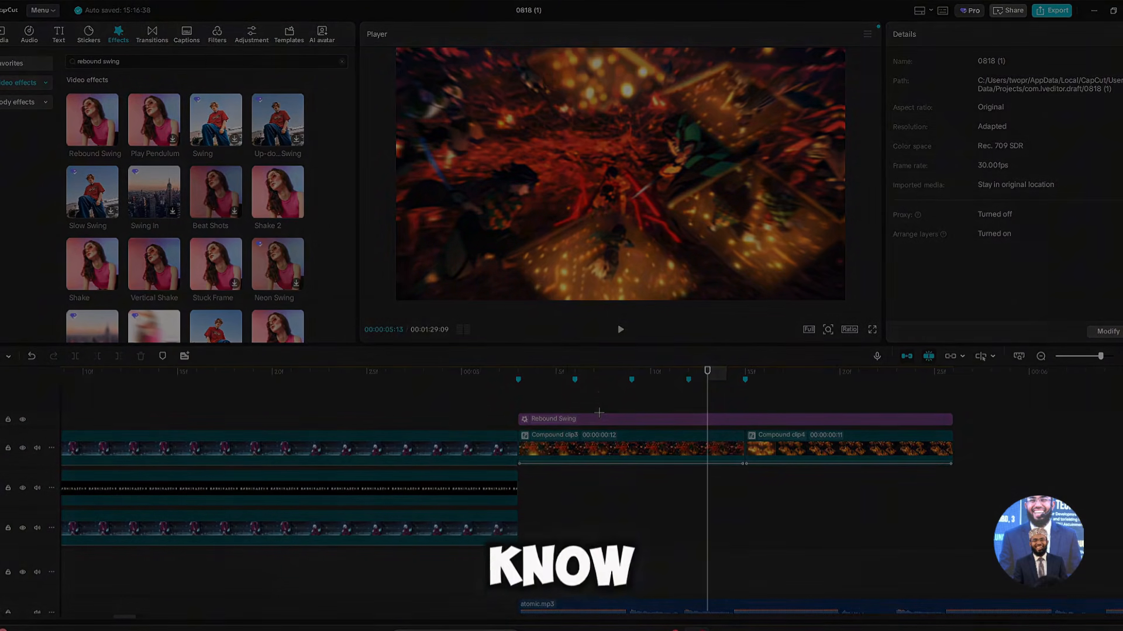
left_click_drag(707, 409, 839, 409)
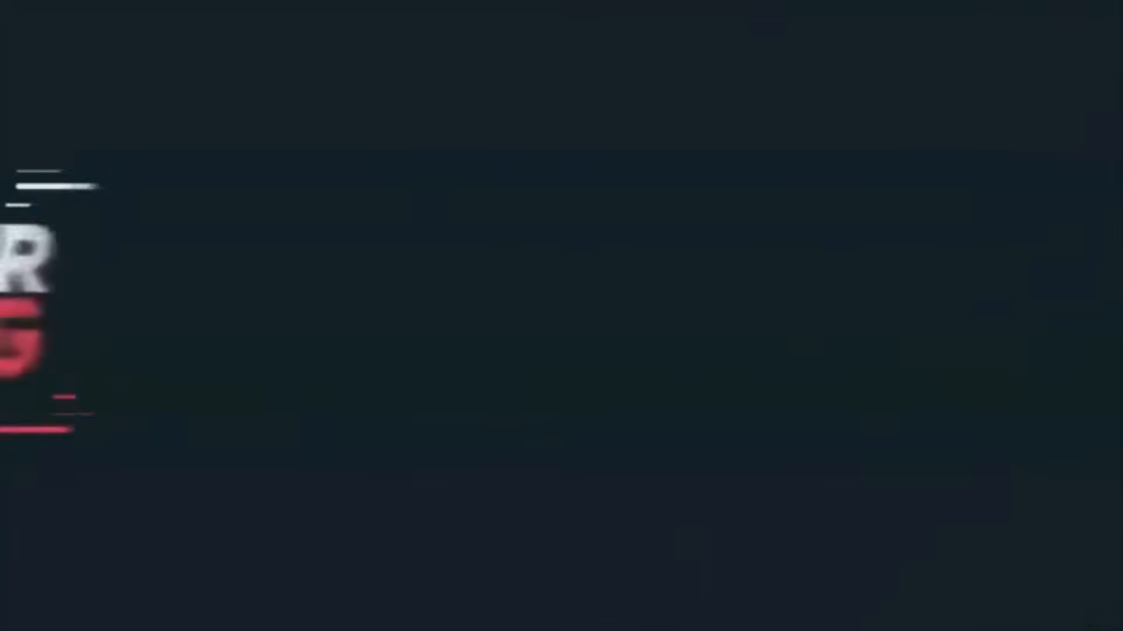